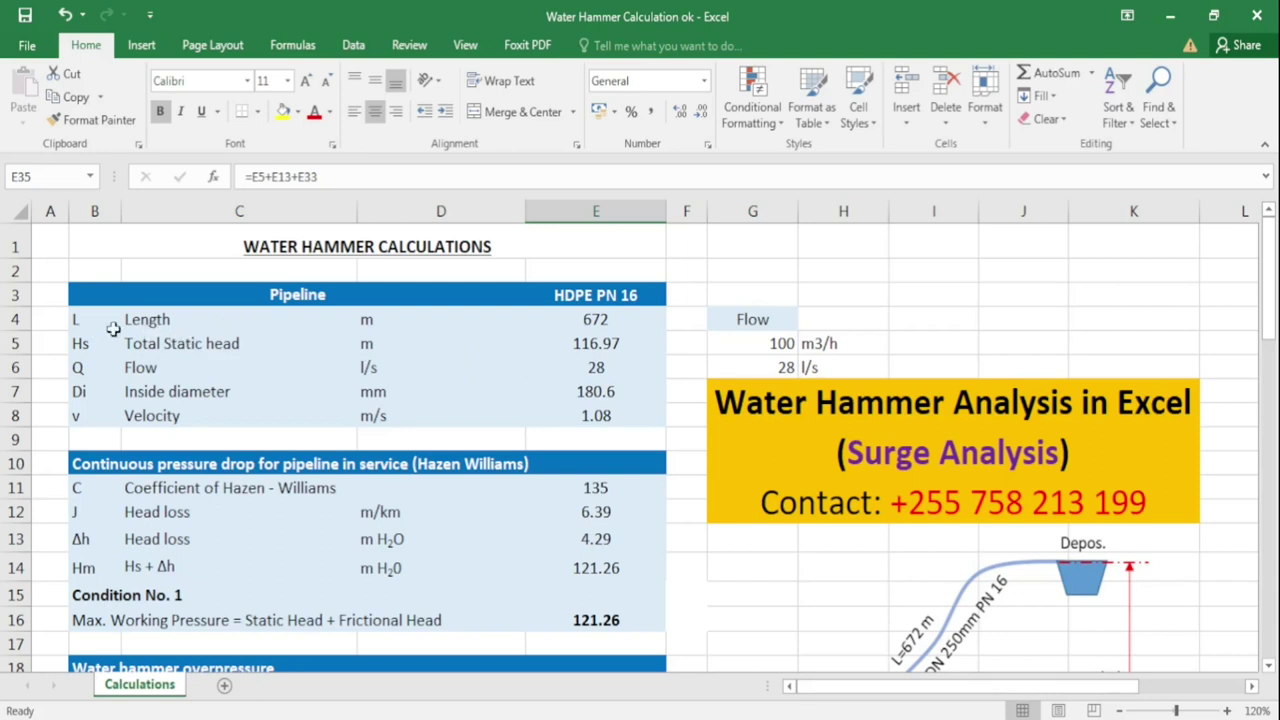
# - Look over the pipeline input table and compare it with the pump-to-reservoir pipe diagram
pyautogui.scroll(-2, 488, 338)
pyautogui.scroll(-1, 715, 425)
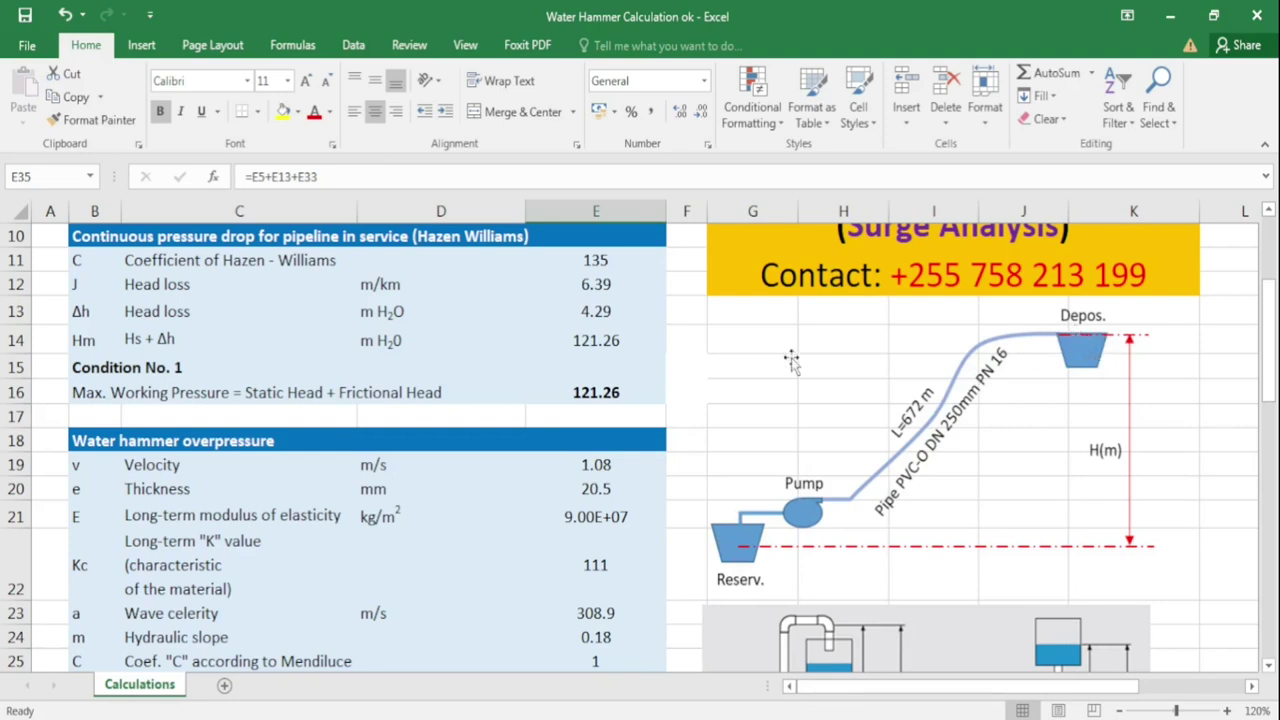
pyautogui.scroll(3, 528, 391)
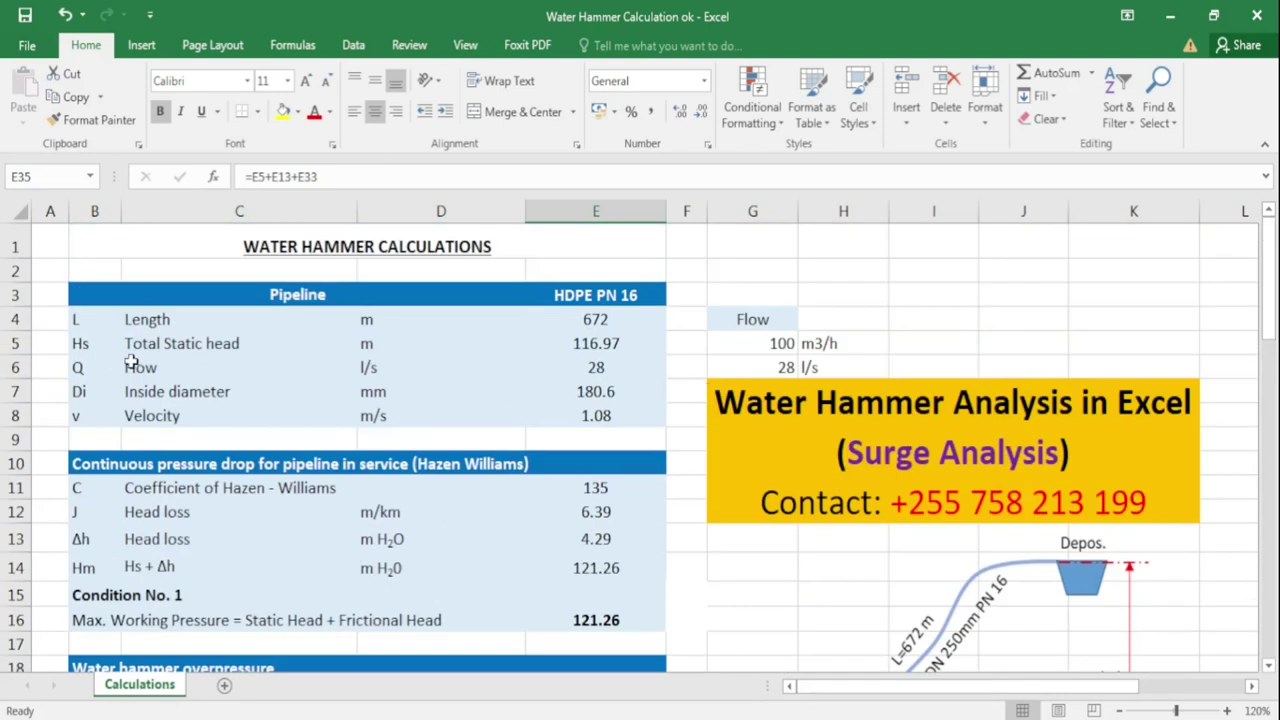
pyautogui.scroll(-2, 238, 358)
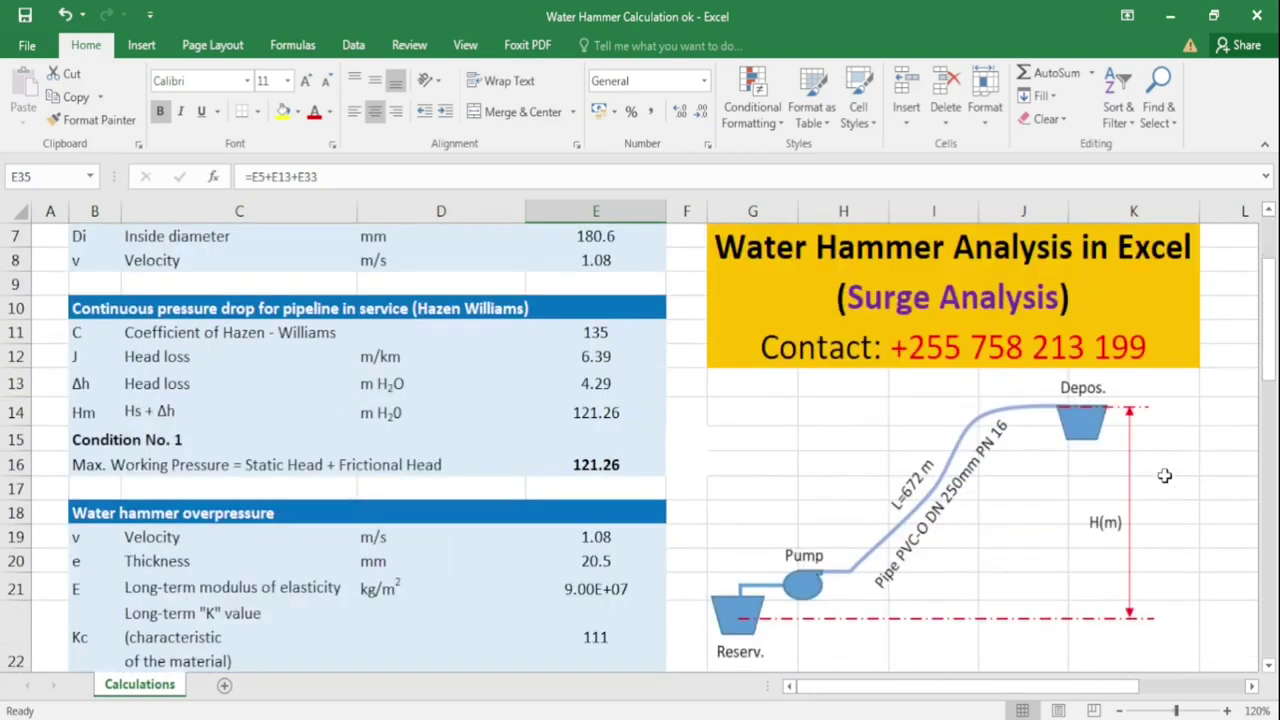
pyautogui.scroll(2, 1119, 489)
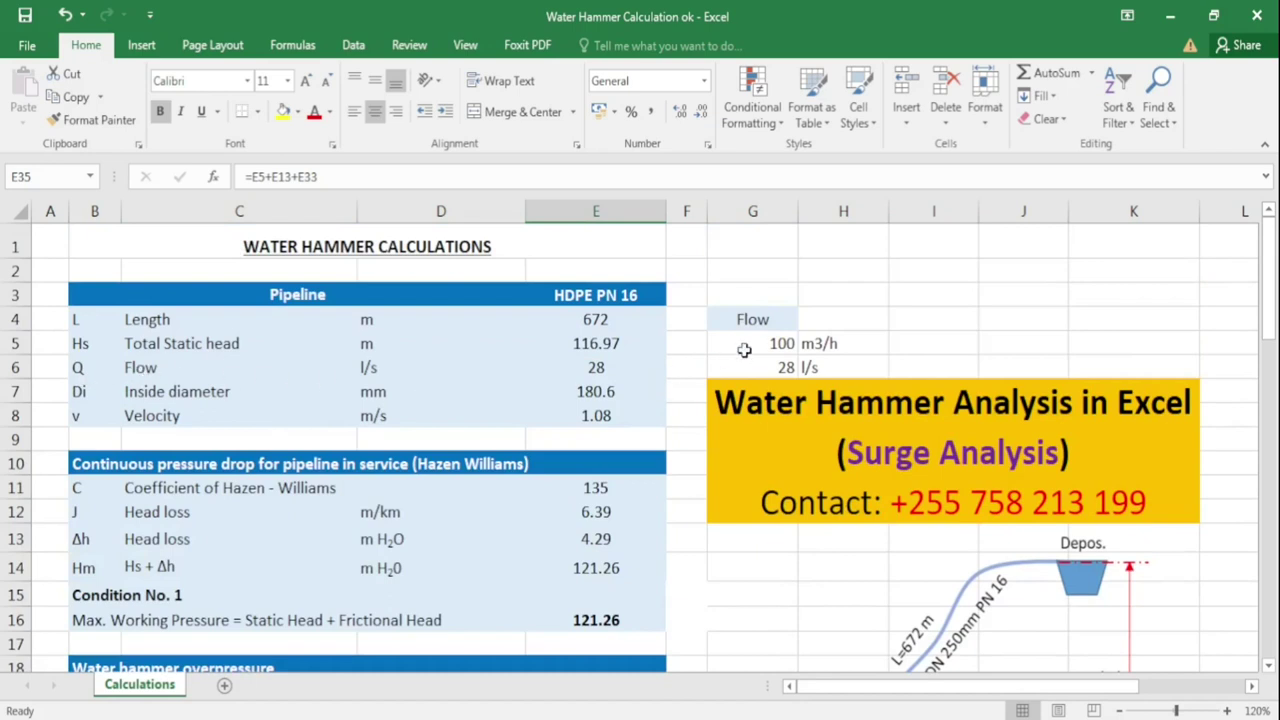
# - Inspect the flow conversion from m3/h to l/s in G5:G6, then the pipeline's flow, inside diameter and velocity cells E6:E8
pyautogui.click(768, 321)
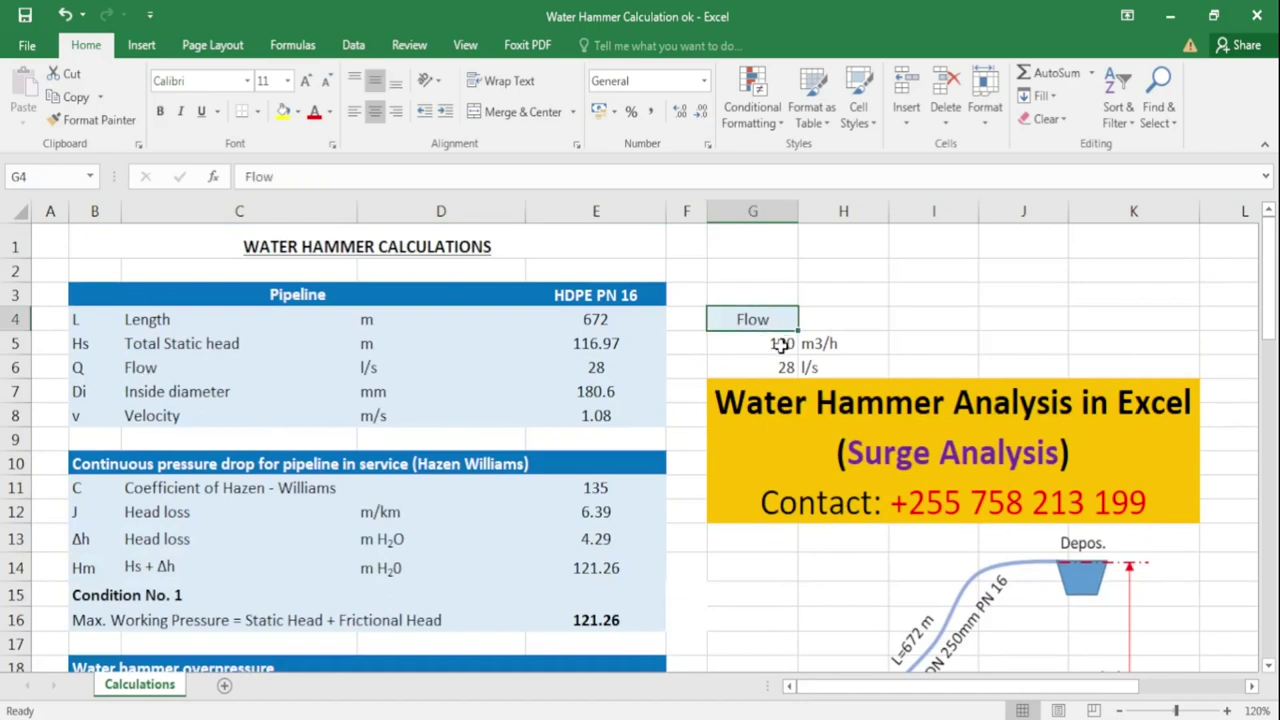
pyautogui.click(781, 343)
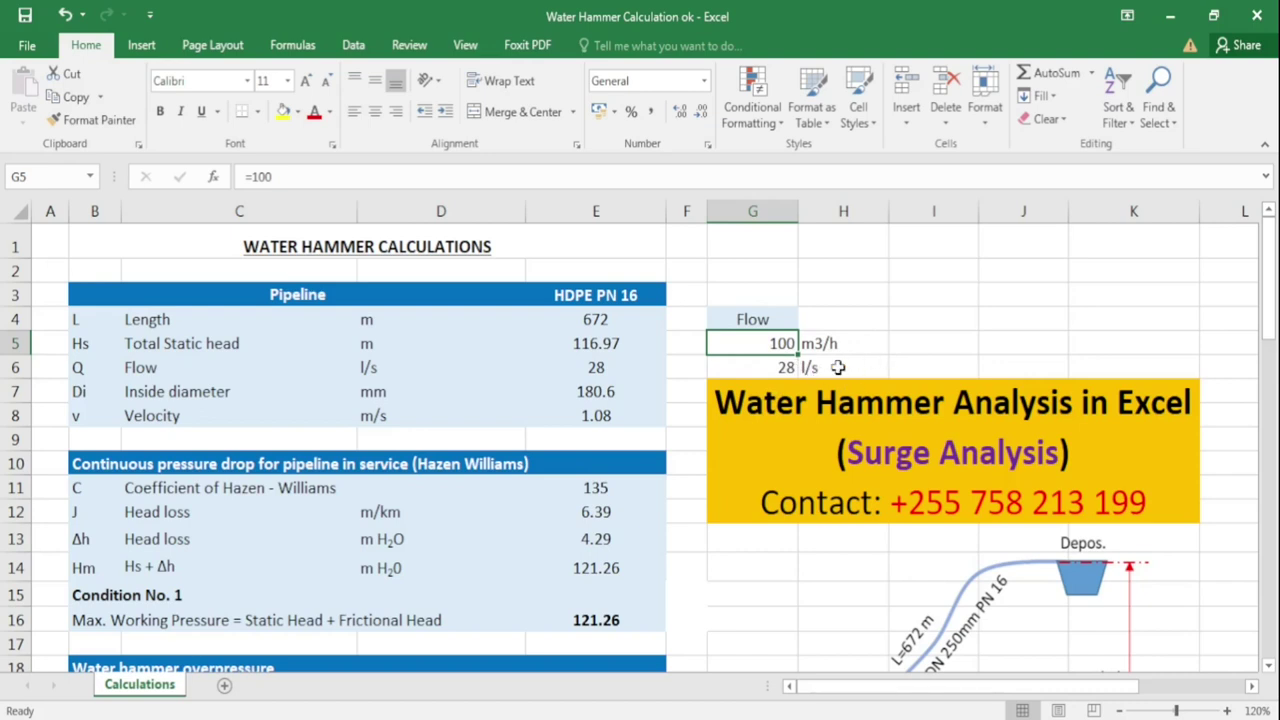
pyautogui.click(788, 368)
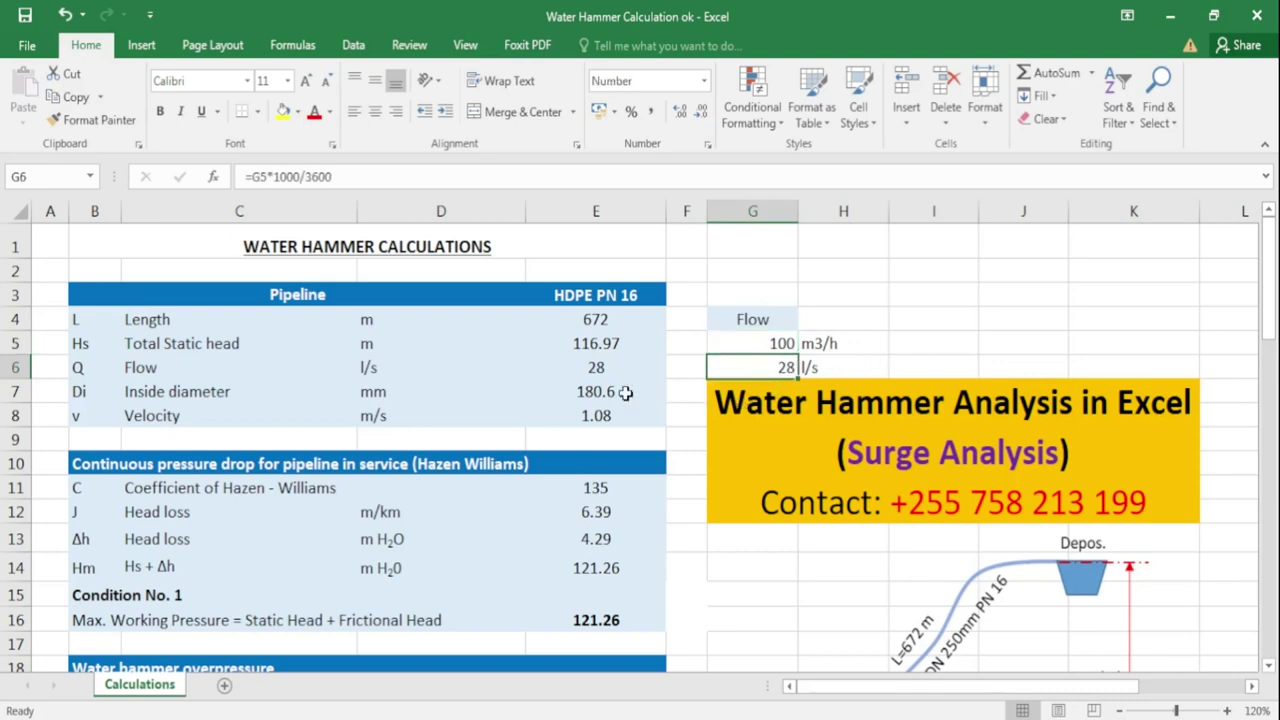
pyautogui.click(594, 368)
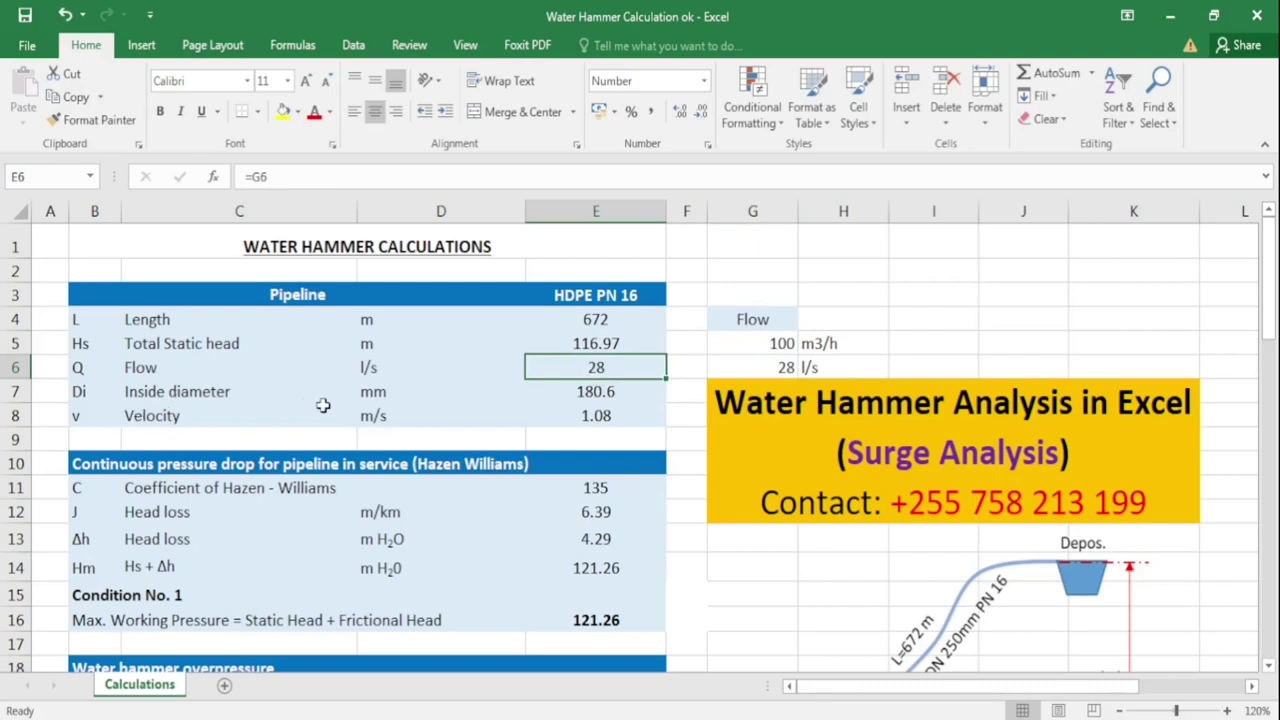
pyautogui.click(598, 398)
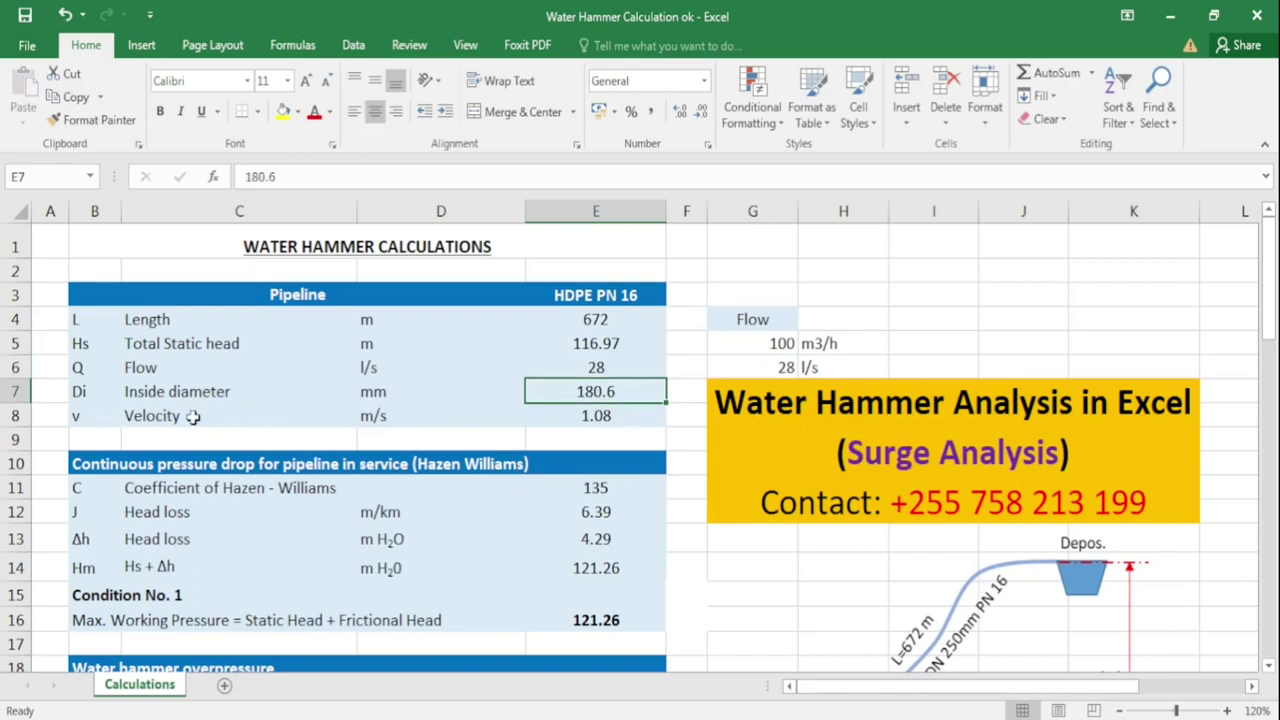
pyautogui.click(603, 414)
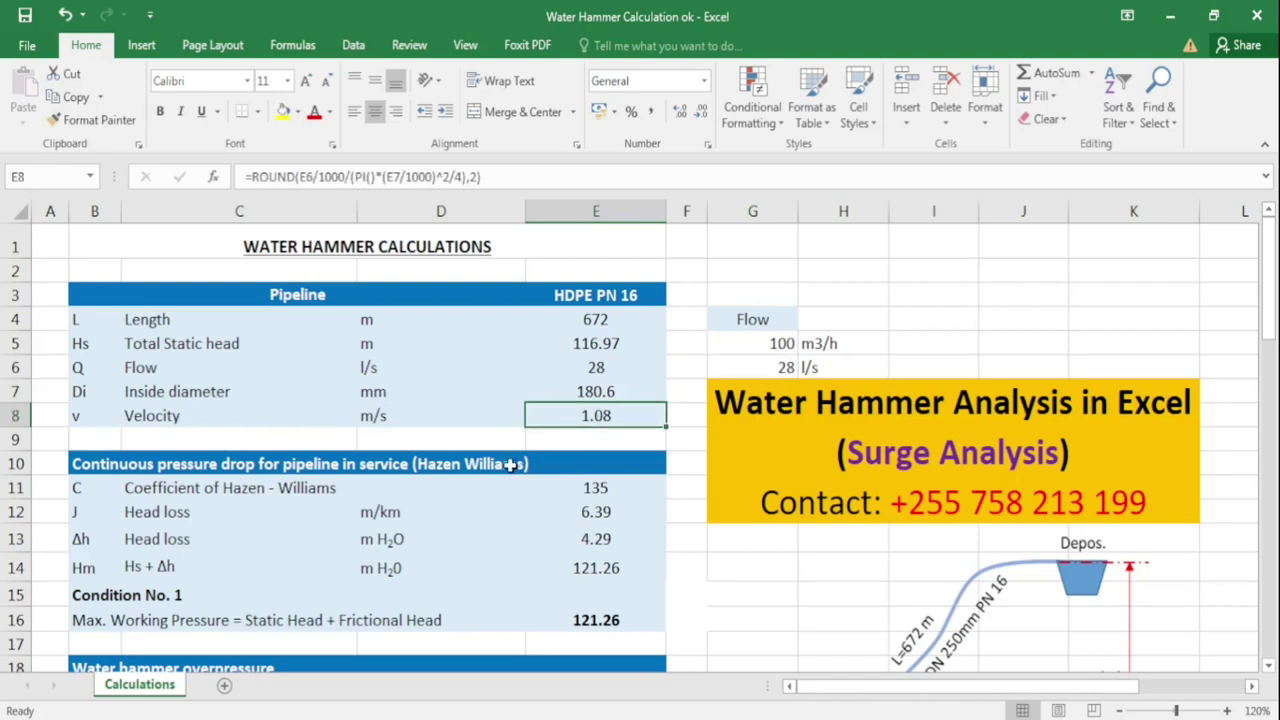
# - Examine the Hazen-Williams coefficient in E11 and the Condition No. 1 maximum working pressure formula in E16 against its static head input
pyautogui.scroll(-2, 510, 464)
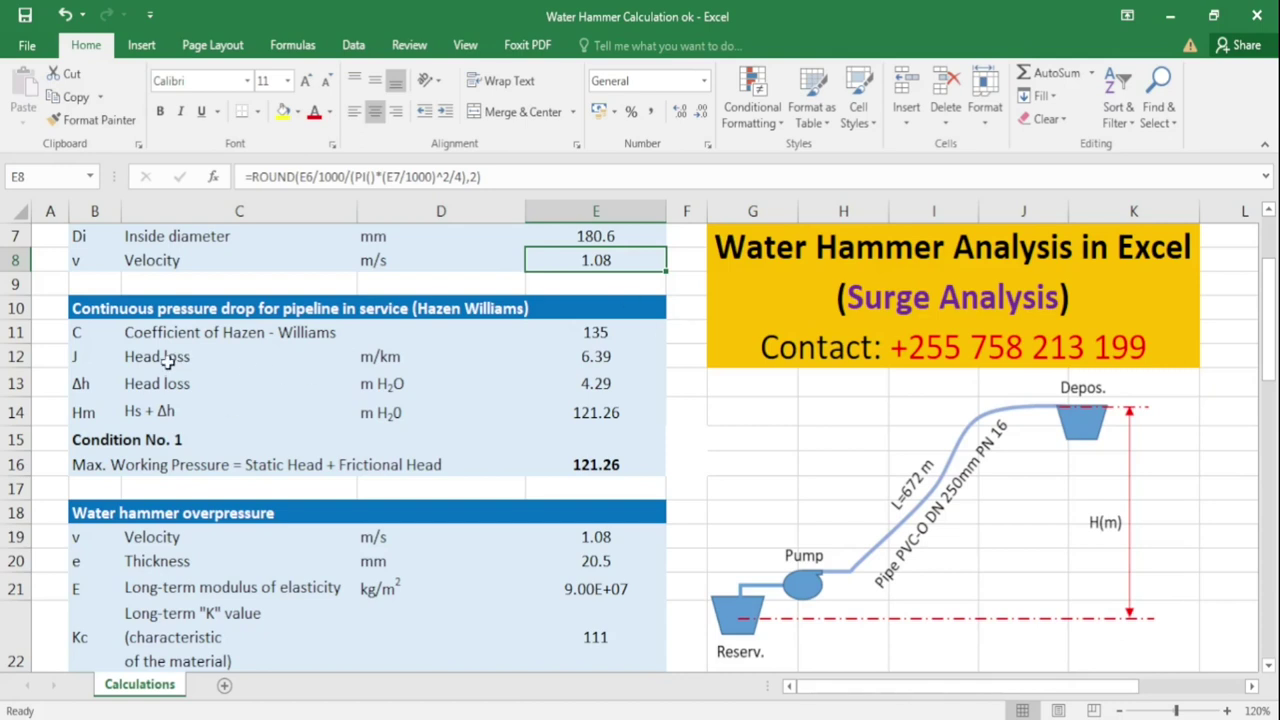
pyautogui.click(596, 334)
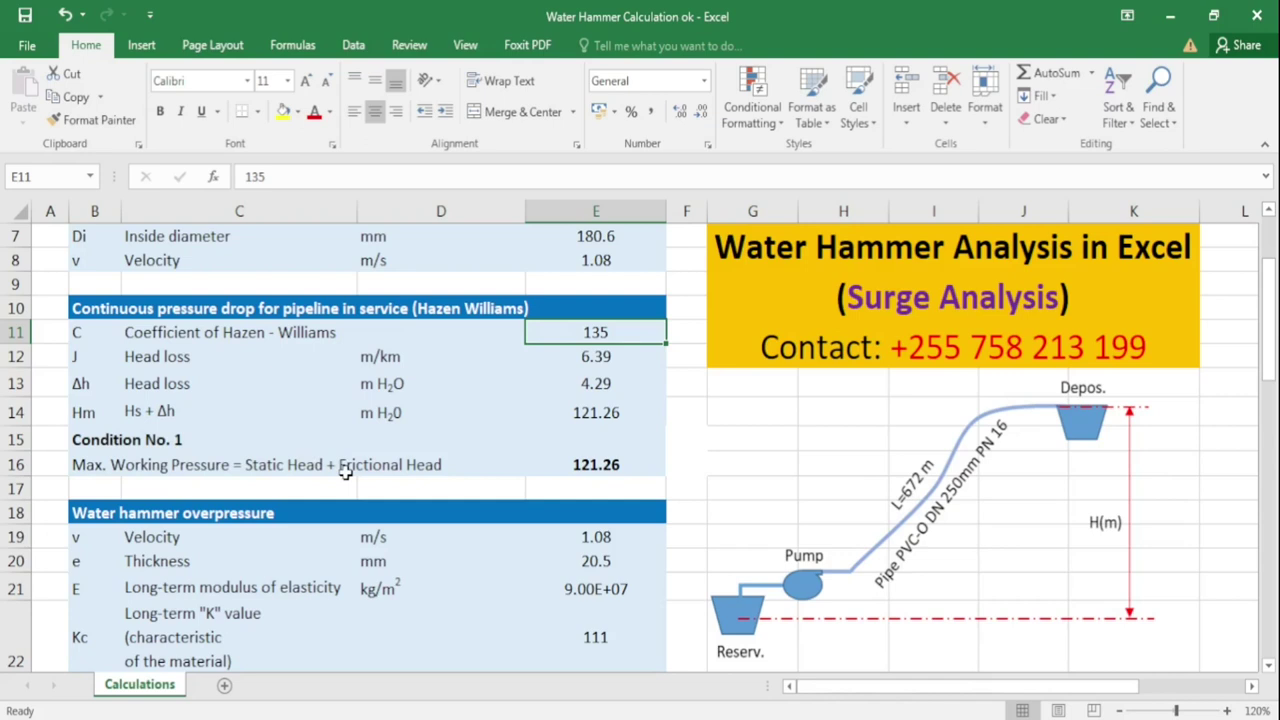
pyautogui.click(592, 467)
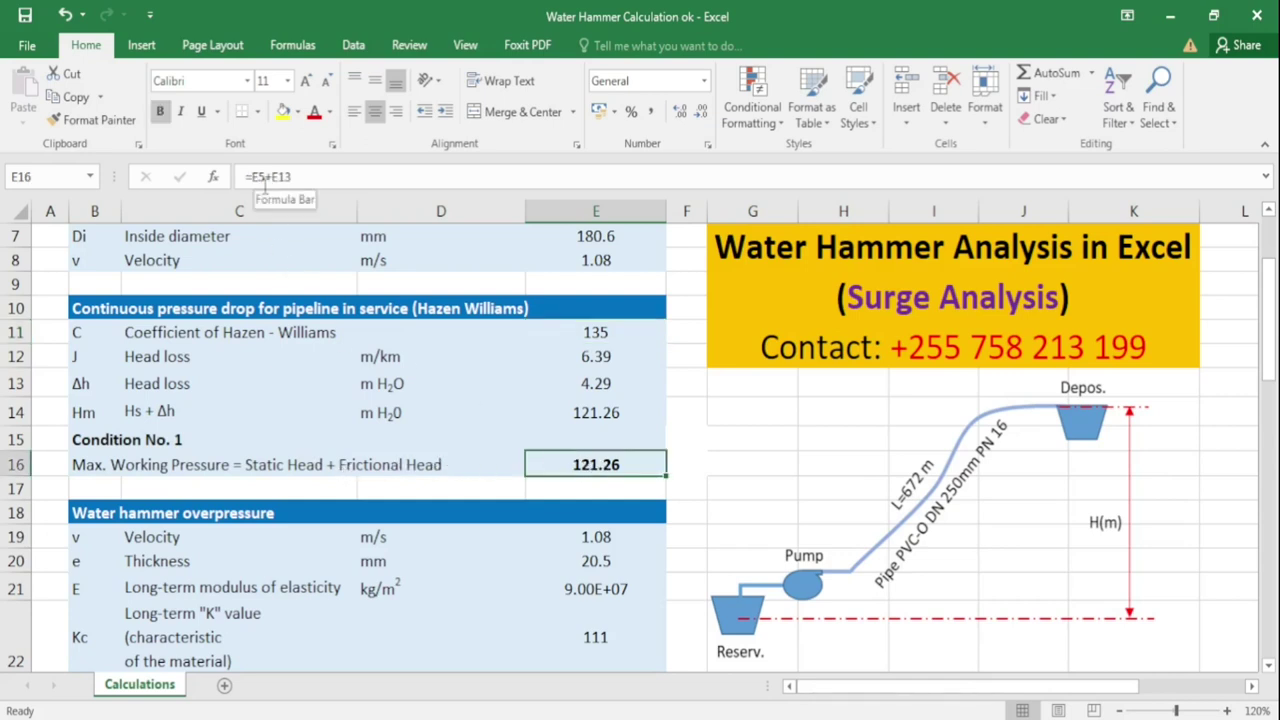
pyautogui.scroll(2, 340, 240)
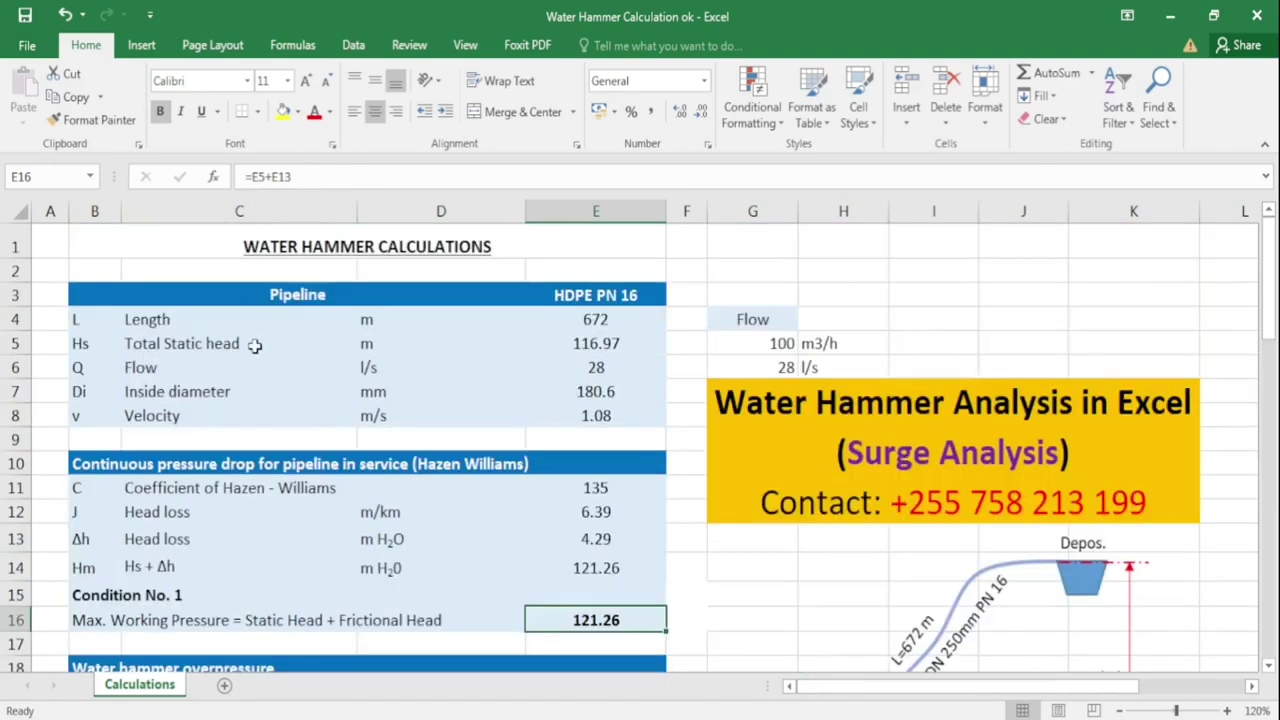
pyautogui.scroll(-1, 290, 260)
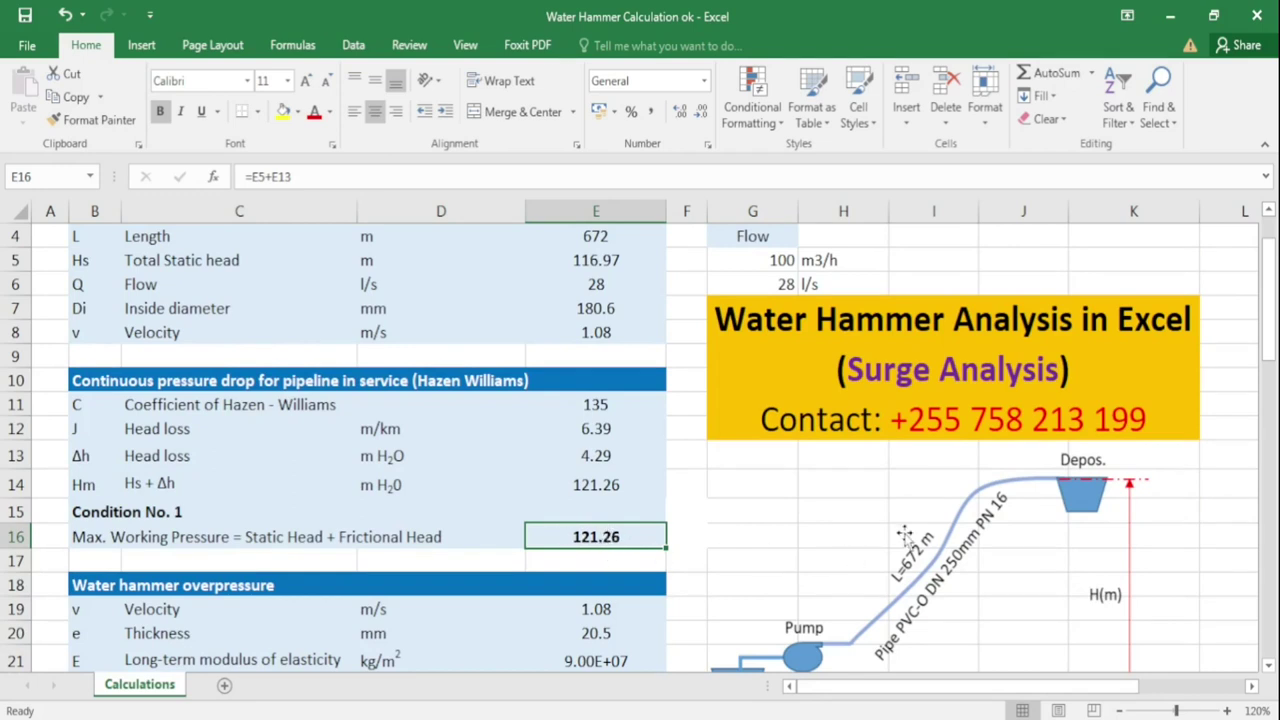
pyautogui.scroll(-1, 901, 542)
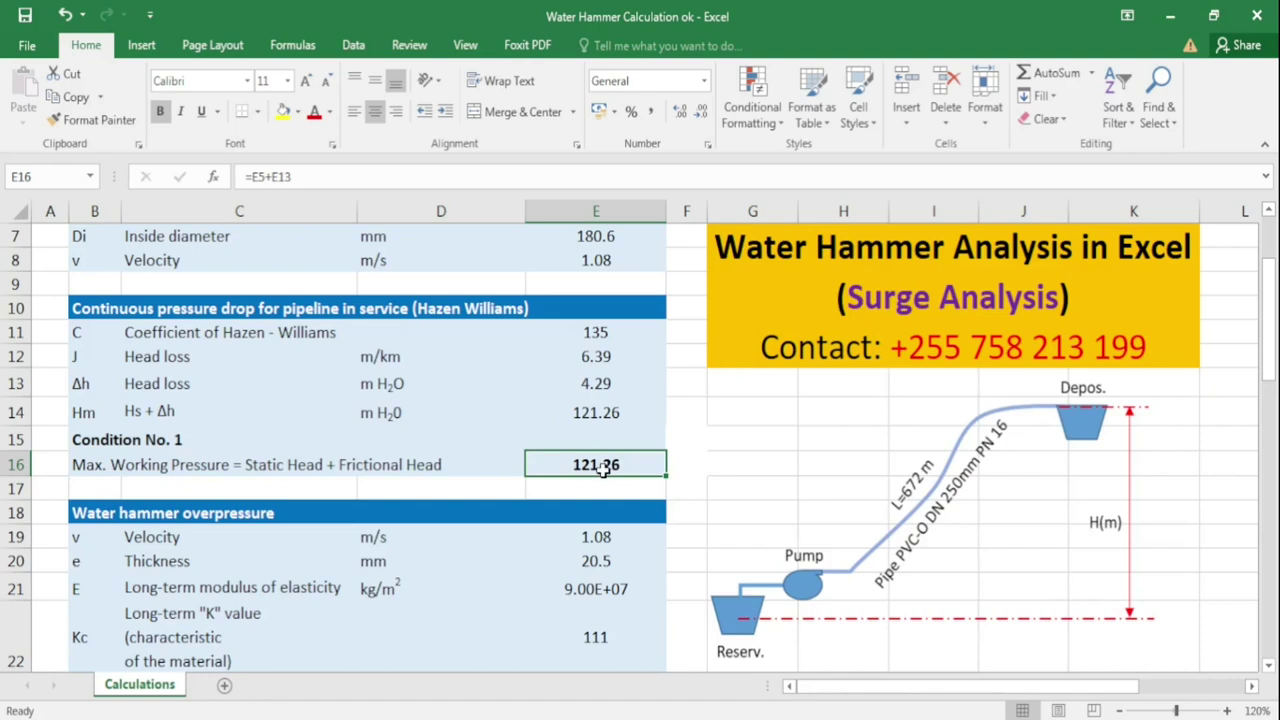
# - Trace the water hammer overpressure velocity in E19 back to the pipeline velocity formula in E8
pyautogui.scroll(-3, 603, 470)
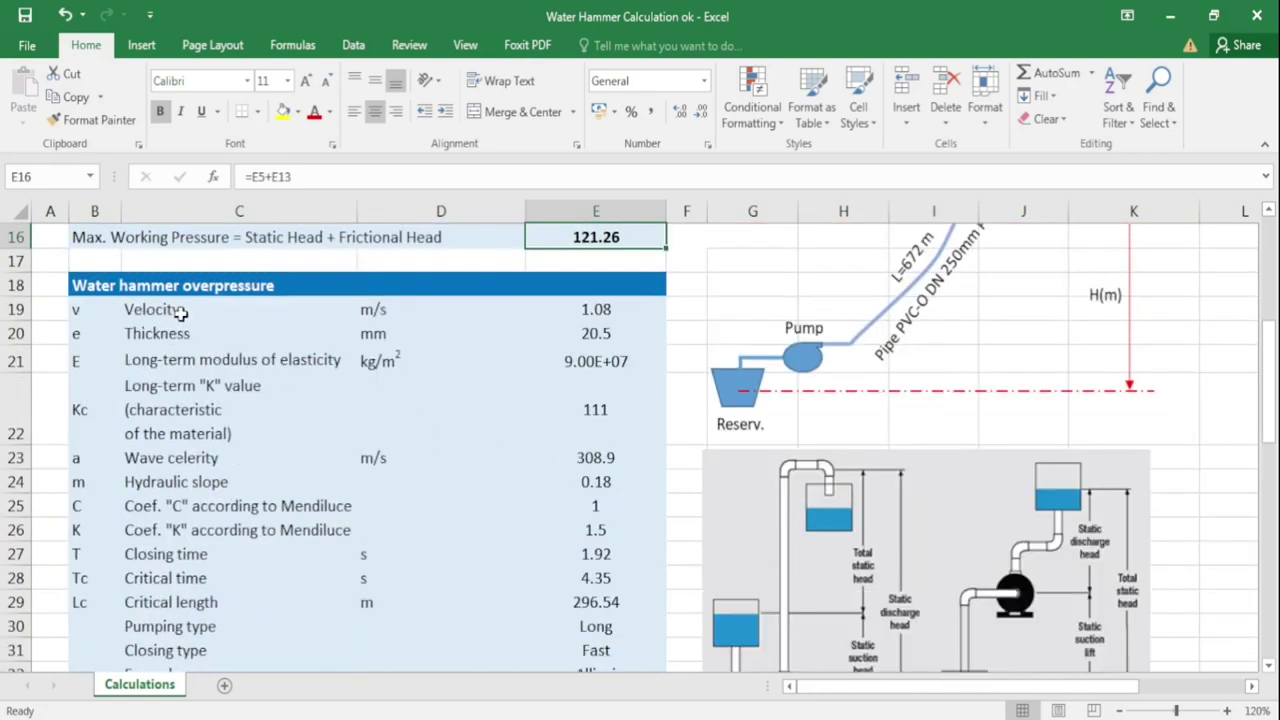
pyautogui.scroll(-1, 204, 315)
pyautogui.scroll(1, 209, 314)
pyautogui.click(595, 309)
pyautogui.scroll(3, 593, 310)
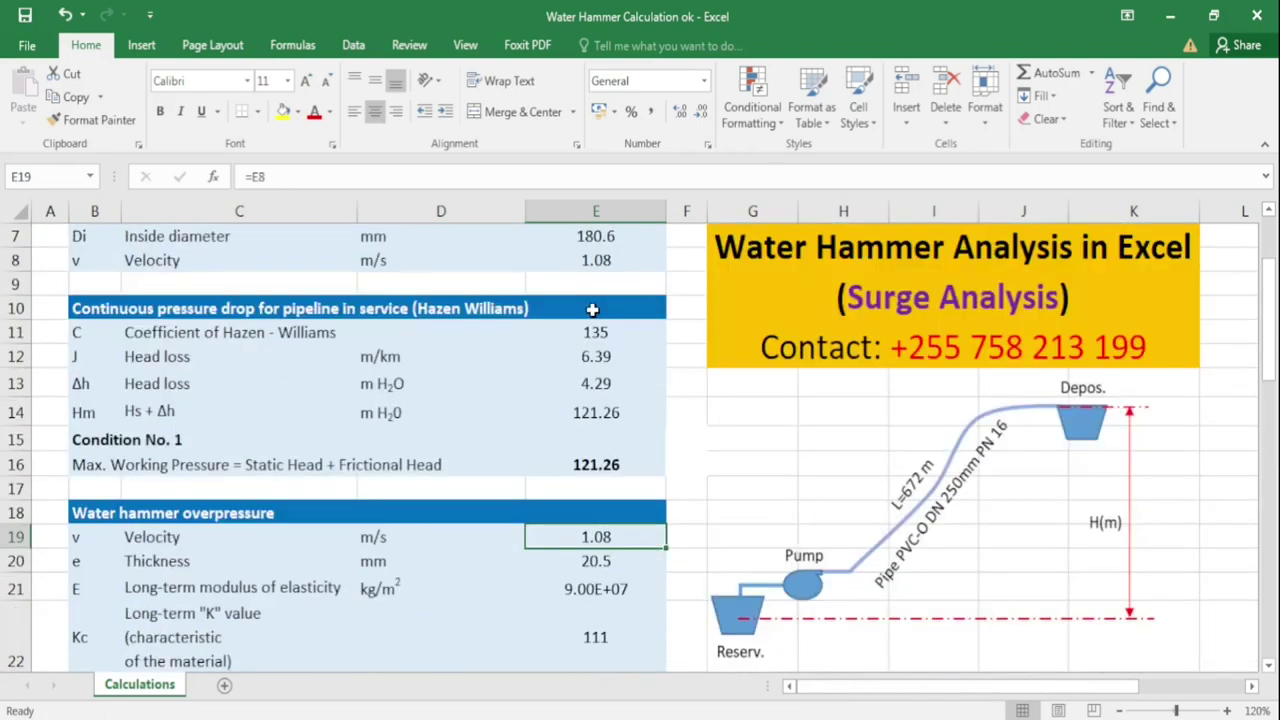
pyautogui.scroll(2, 594, 400)
pyautogui.click(600, 410)
pyautogui.scroll(-1, 612, 408)
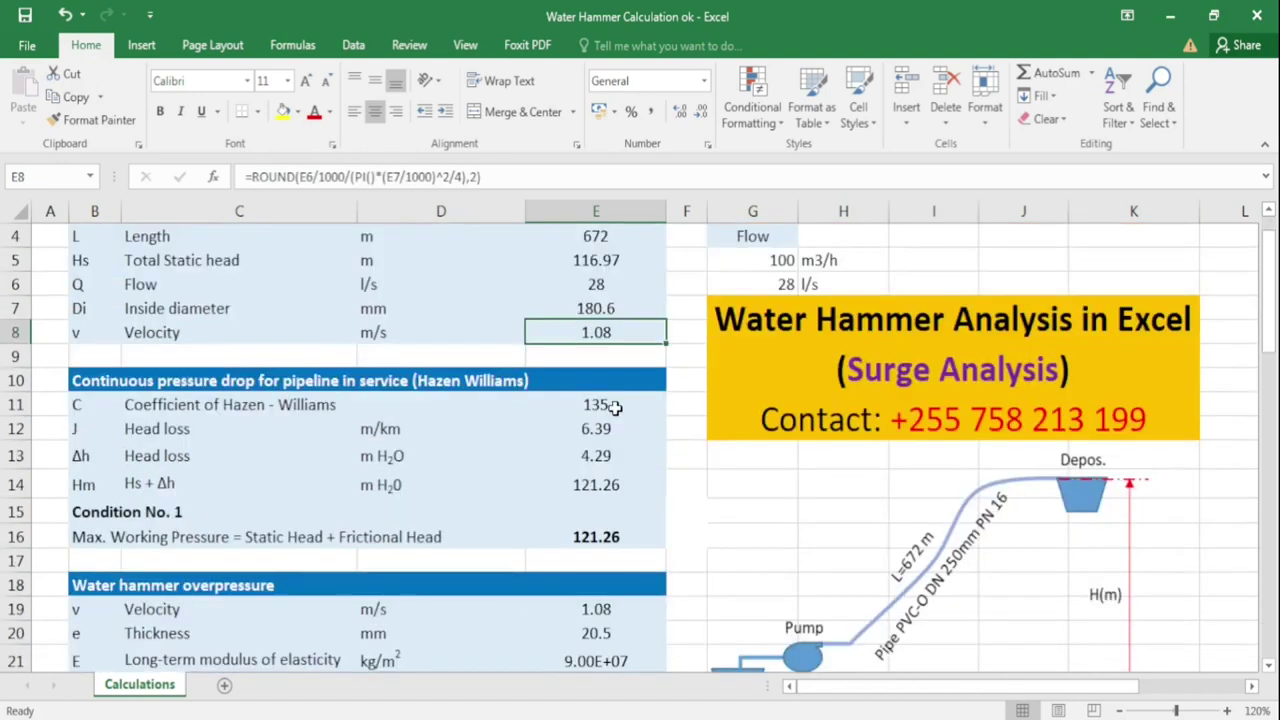
# - Review the water hammer overpressure parameters and the wave celerity equation picture below the static head diagrams
pyautogui.scroll(-3, 615, 407)
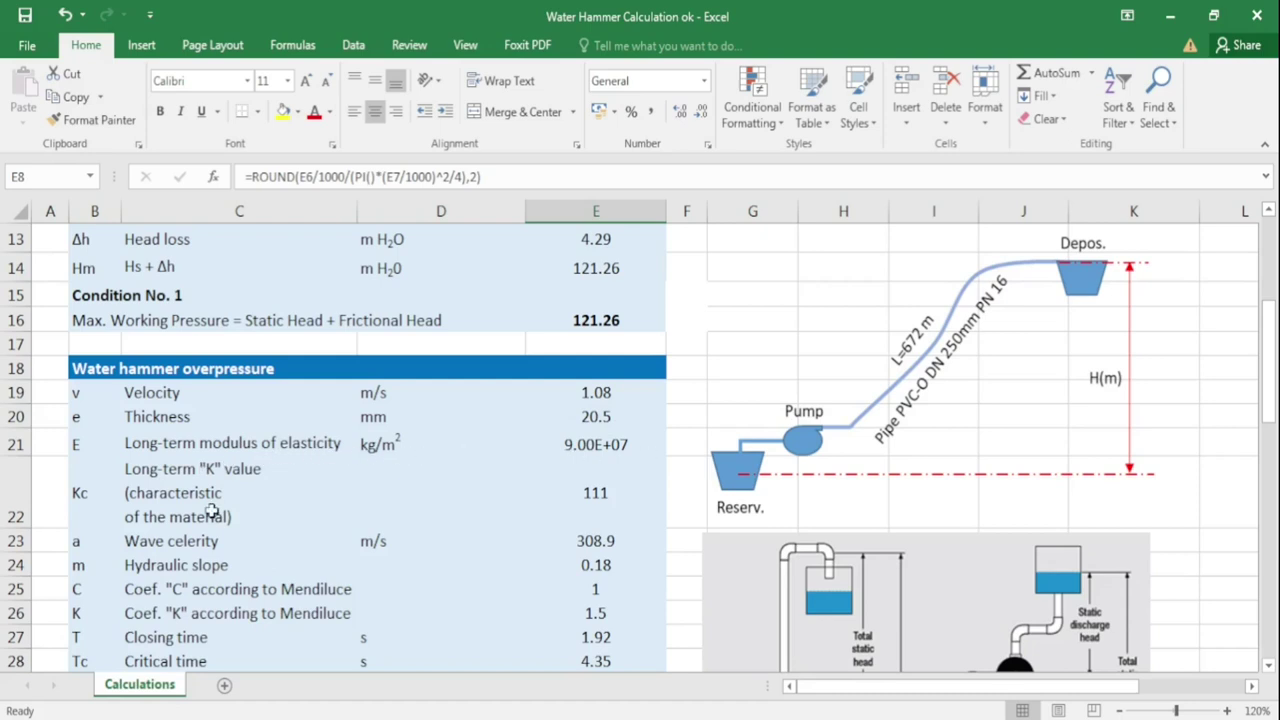
pyautogui.scroll(-1, 415, 485)
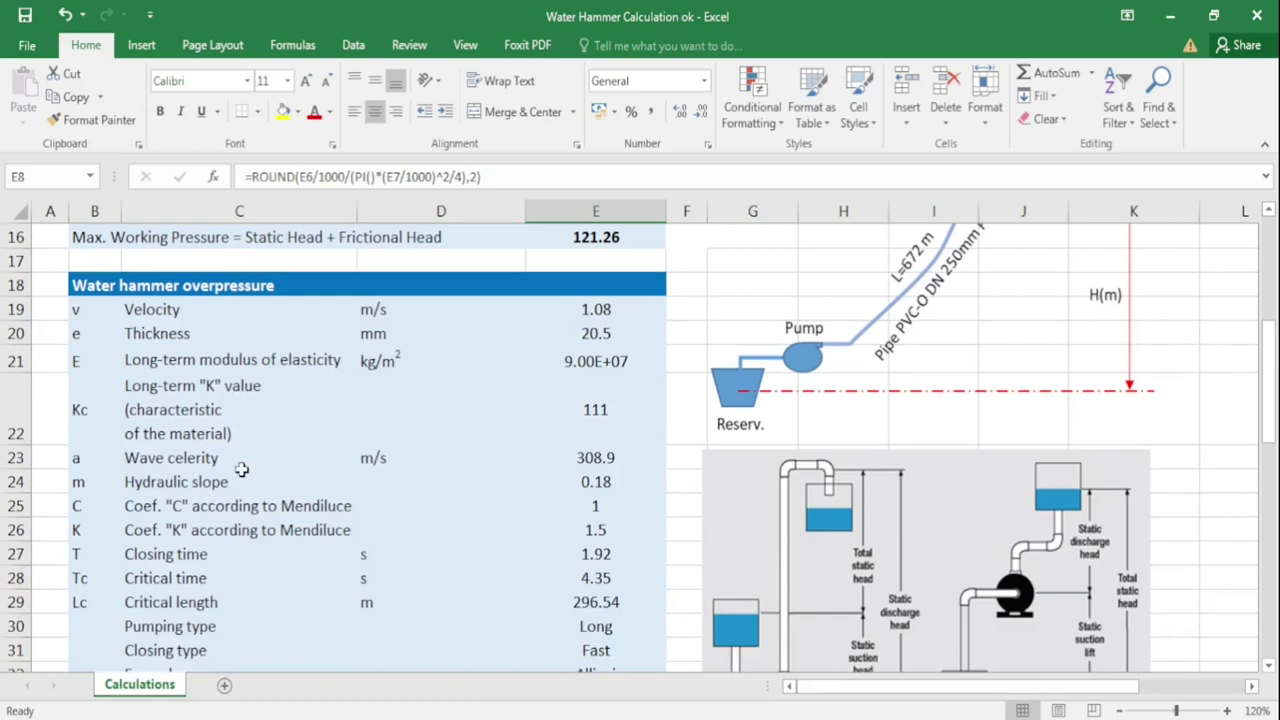
pyautogui.scroll(-1, 450, 455)
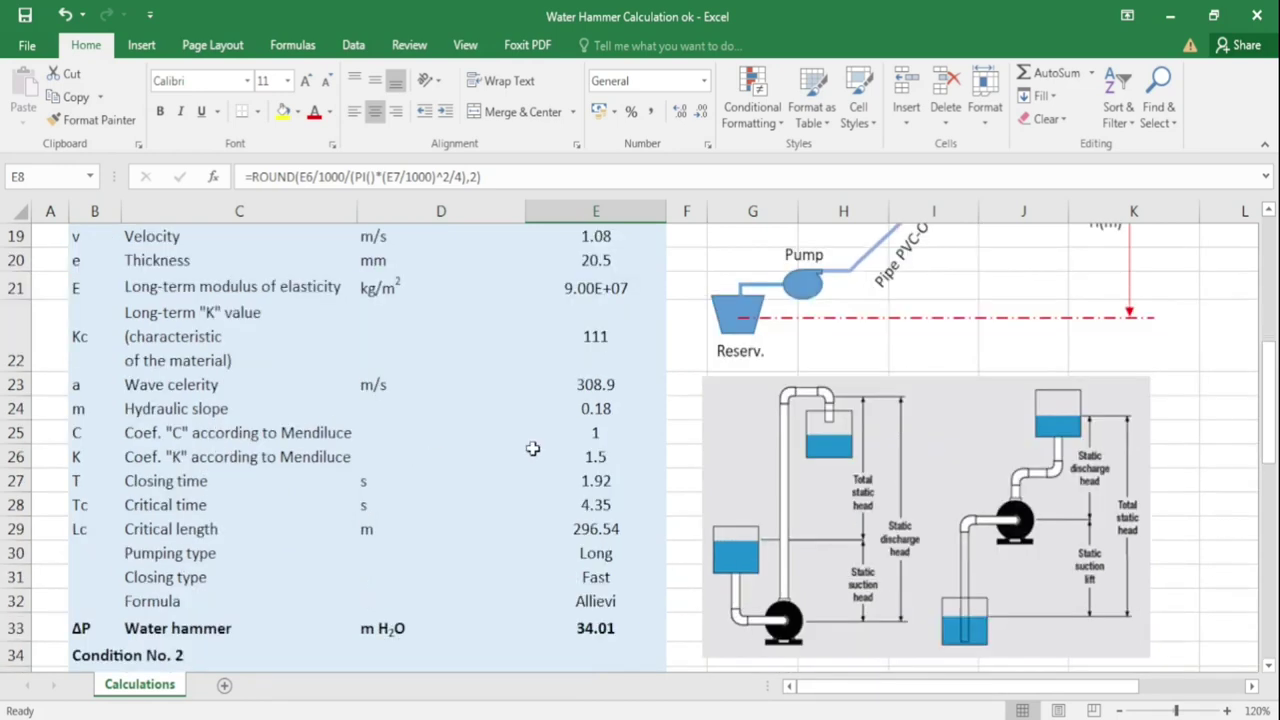
pyautogui.scroll(-2, 567, 447)
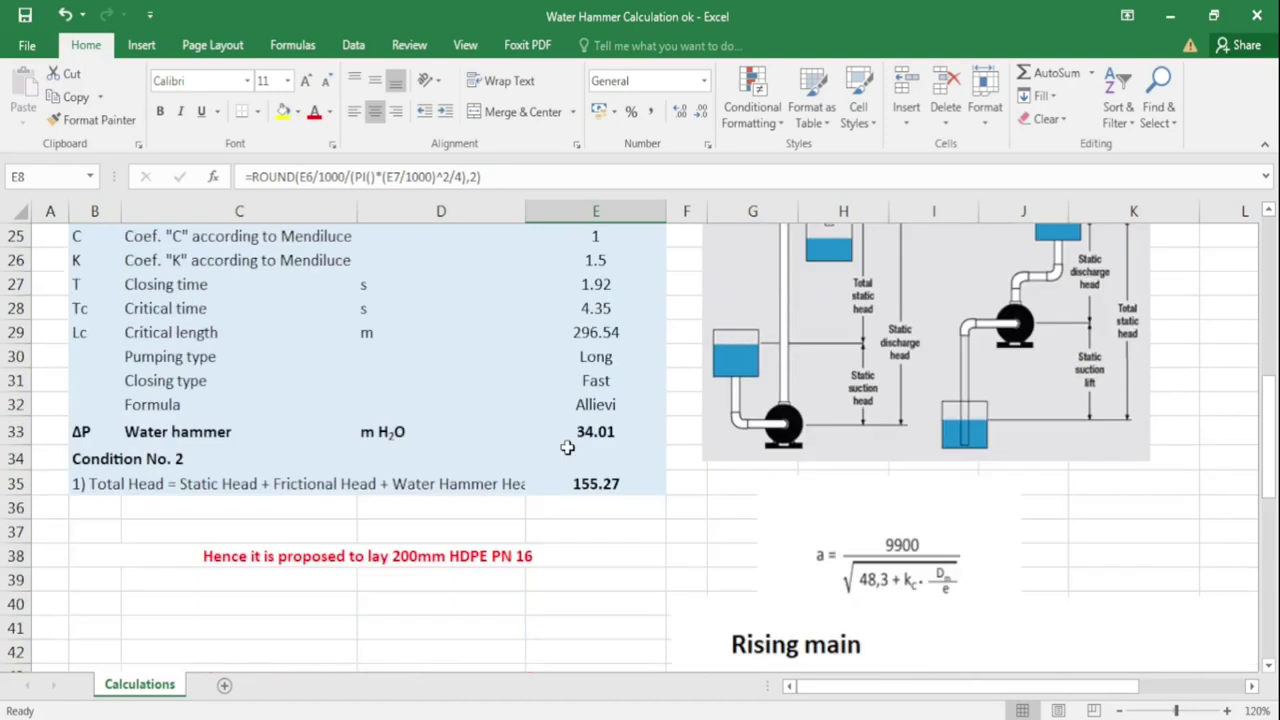
pyautogui.click(908, 563)
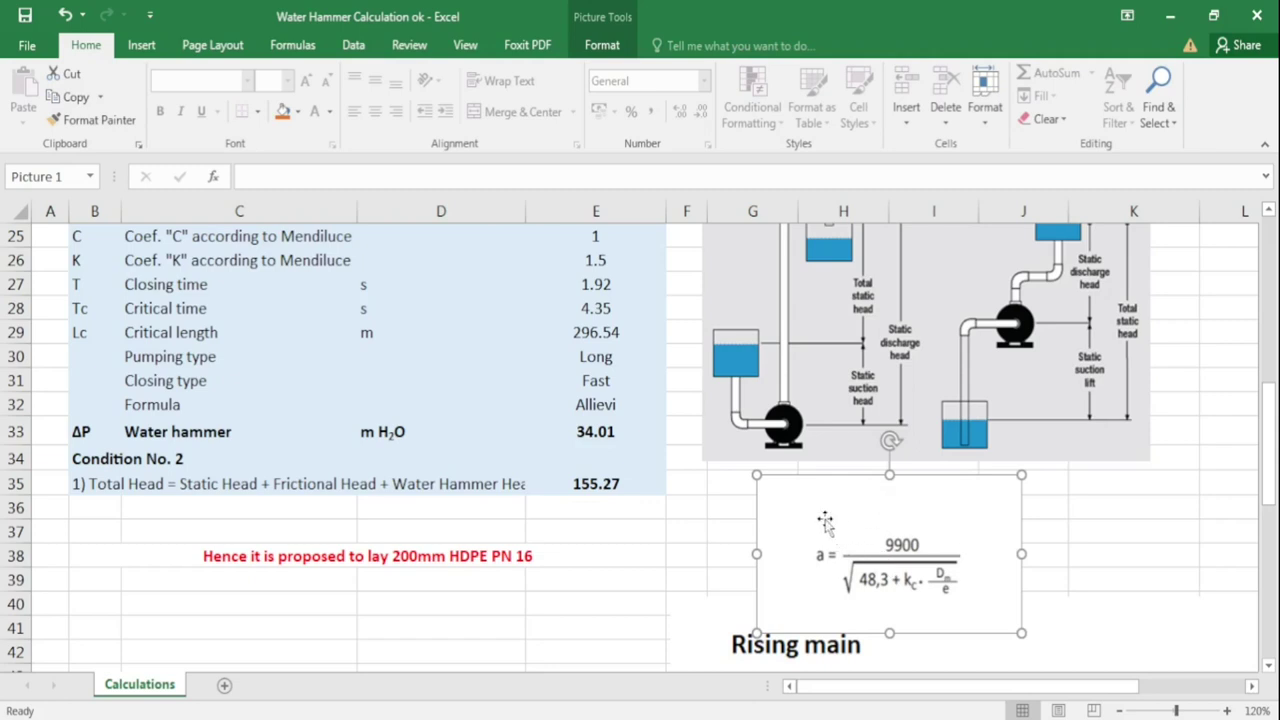
pyautogui.scroll(3, 815, 522)
pyautogui.scroll(-1, 370, 498)
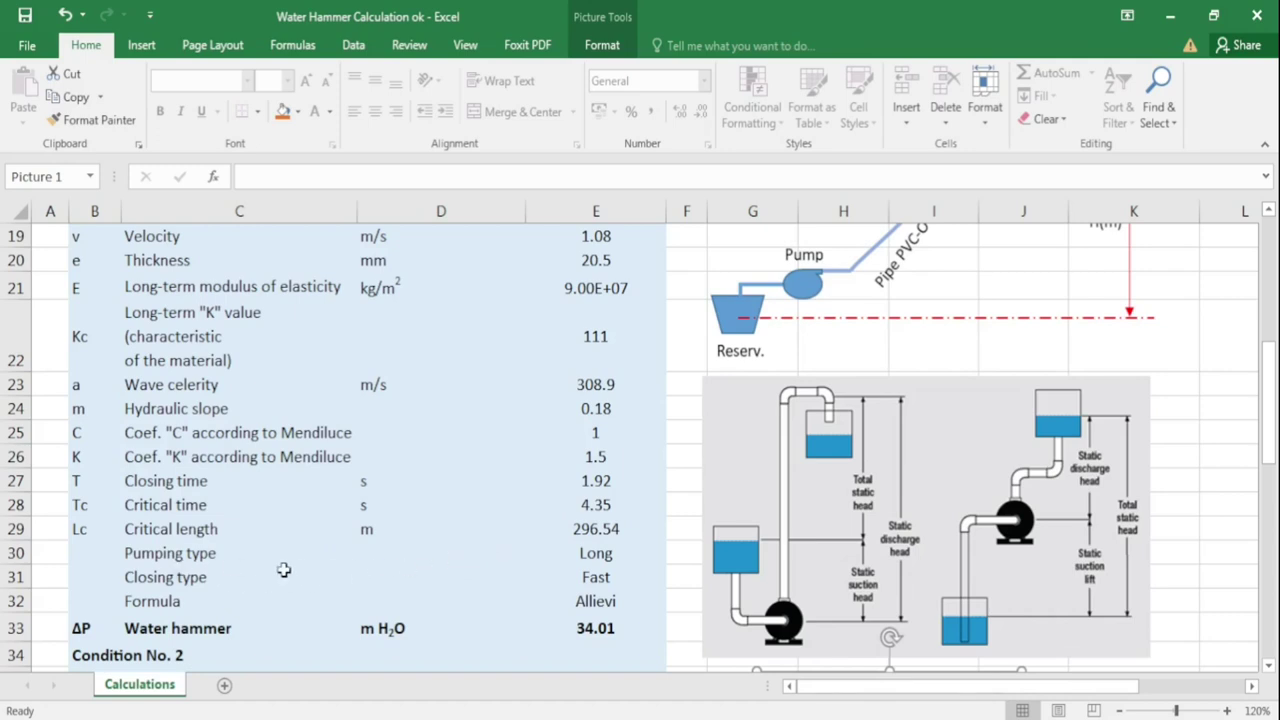
# - Examine the pumping type formula in E30 and the two values it compares, pipeline length E4 and critical length E29
pyautogui.click(604, 554)
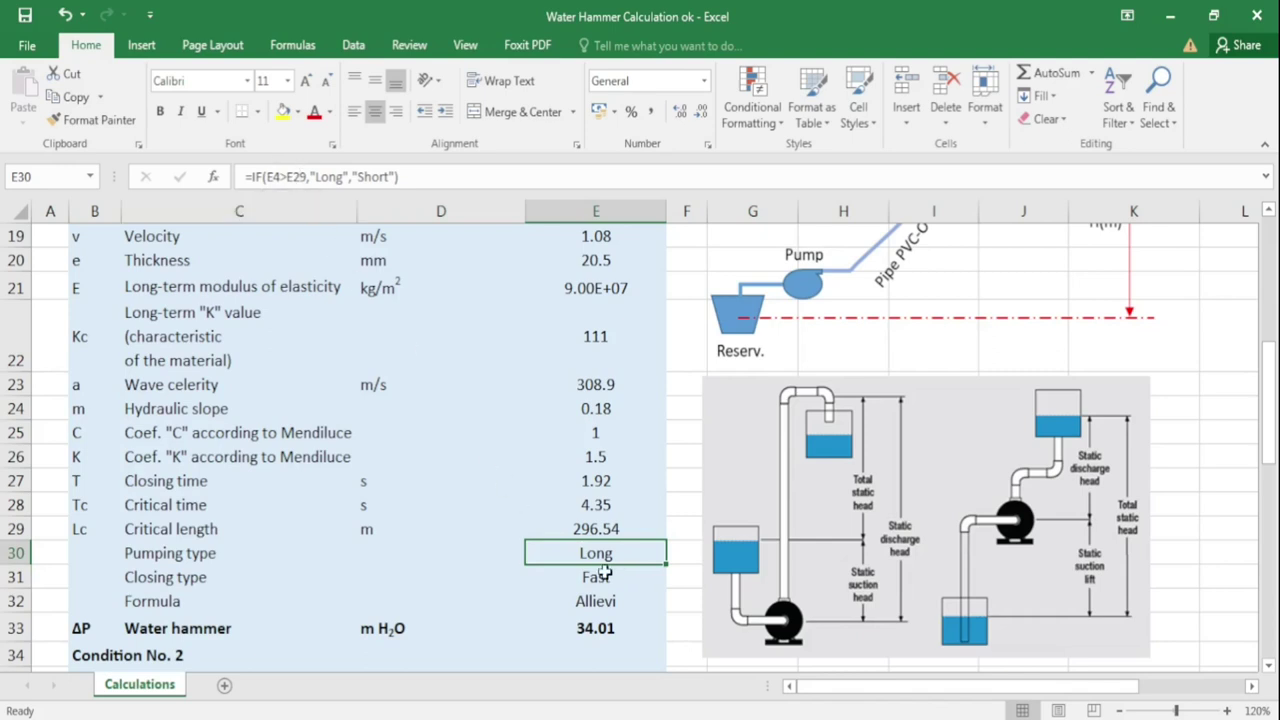
pyautogui.scroll(6, 604, 572)
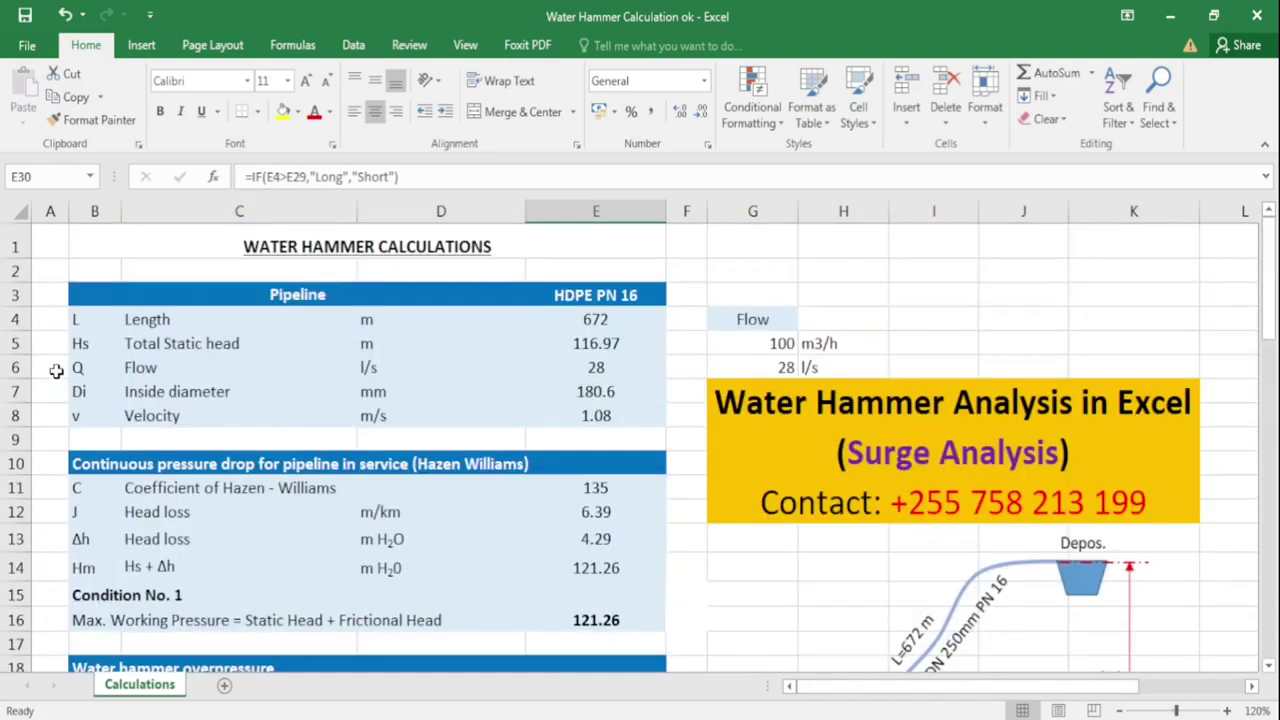
pyautogui.click(597, 322)
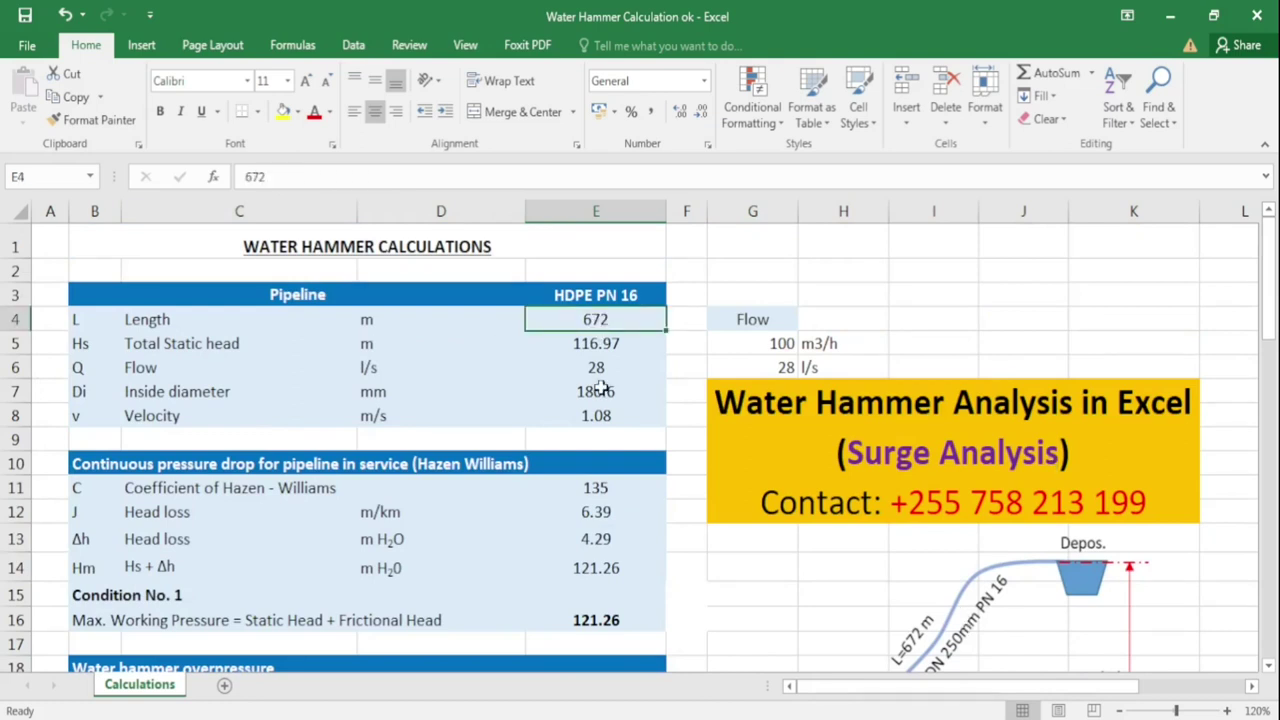
pyautogui.scroll(-6, 211, 536)
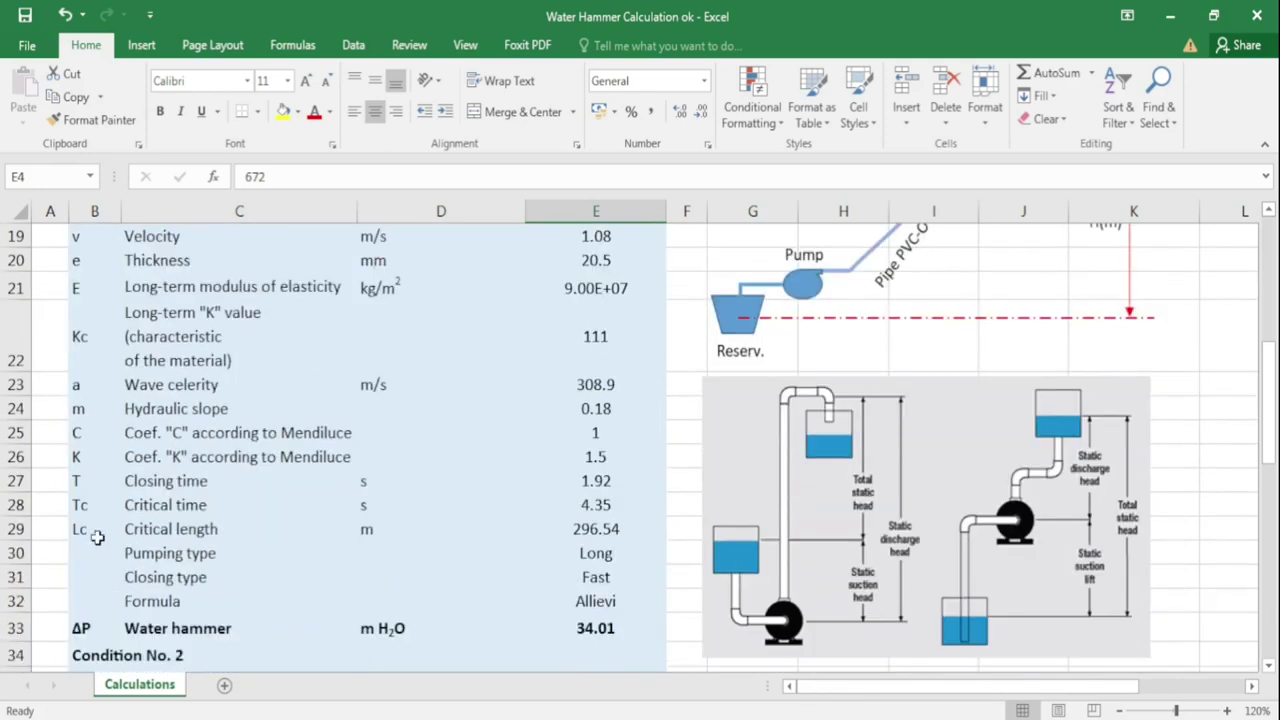
pyautogui.click(567, 527)
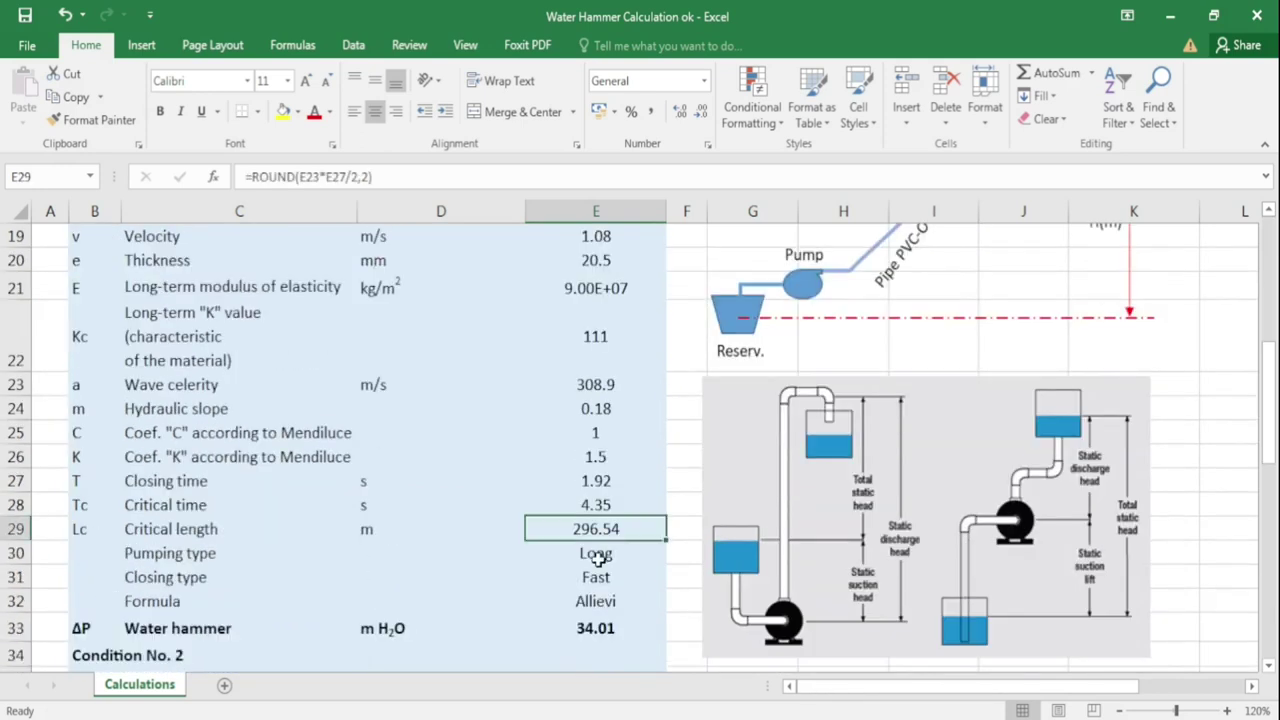
pyautogui.click(597, 558)
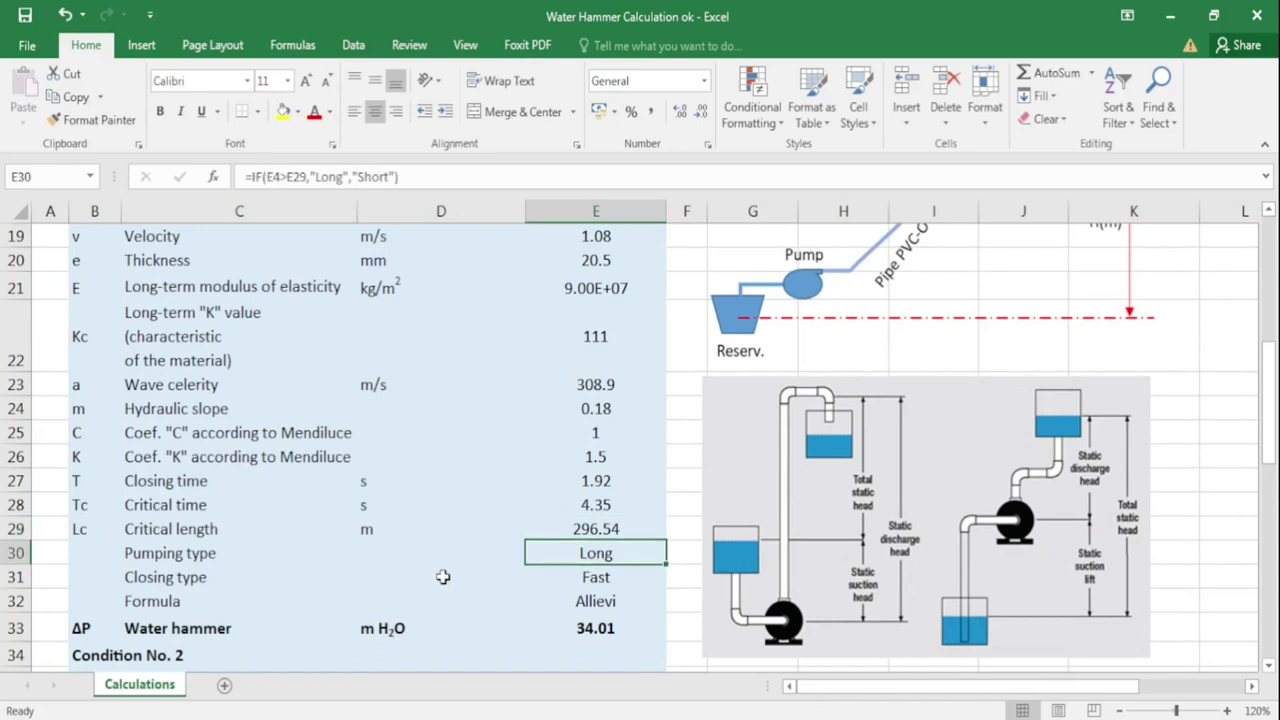
# - Inspect the closing type, formula choice and water hammer formulas in E31:E33, down to the Condition No. 2 total head row
pyautogui.click(568, 580)
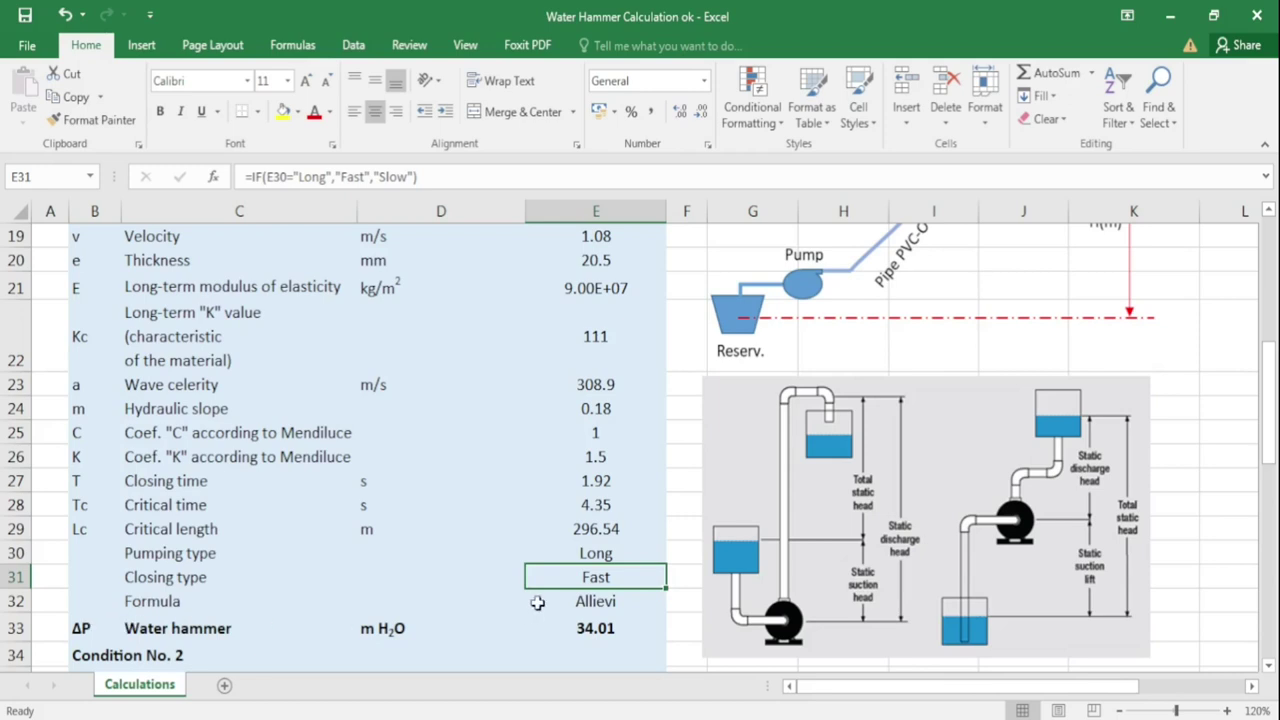
pyautogui.click(608, 602)
pyautogui.scroll(-1, 480, 603)
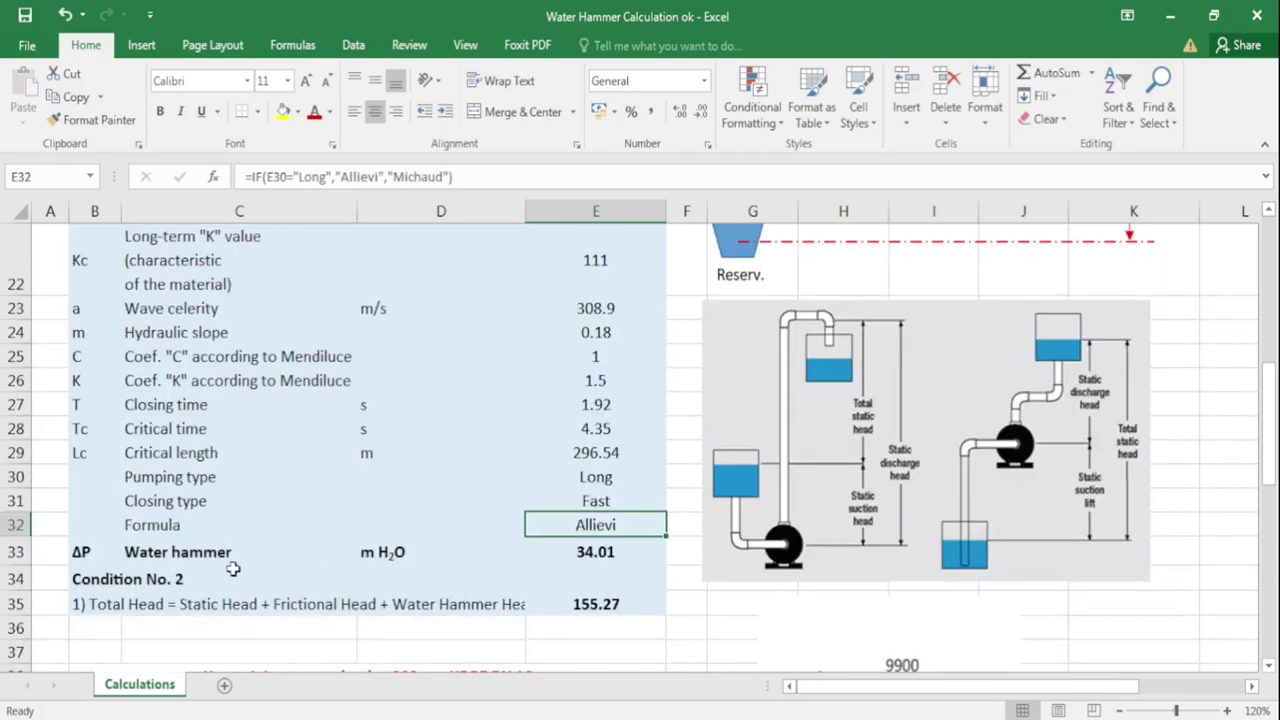
pyautogui.click(580, 552)
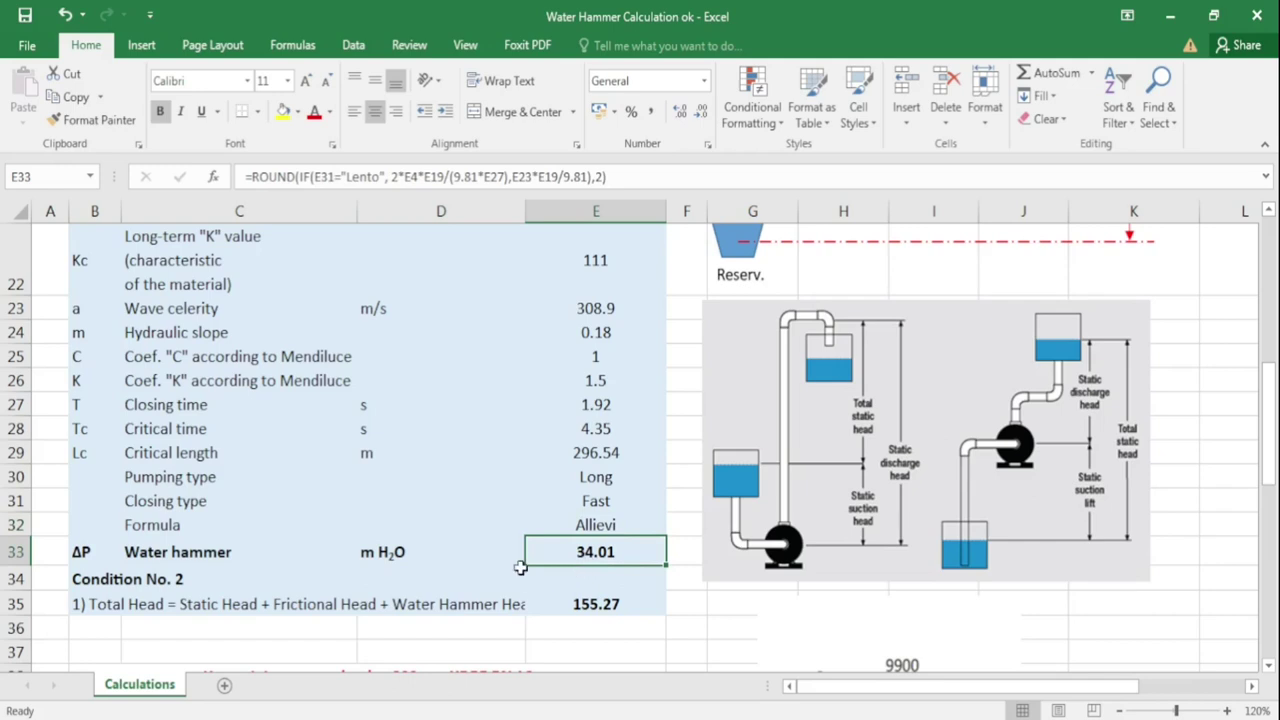
pyautogui.scroll(-2, 515, 566)
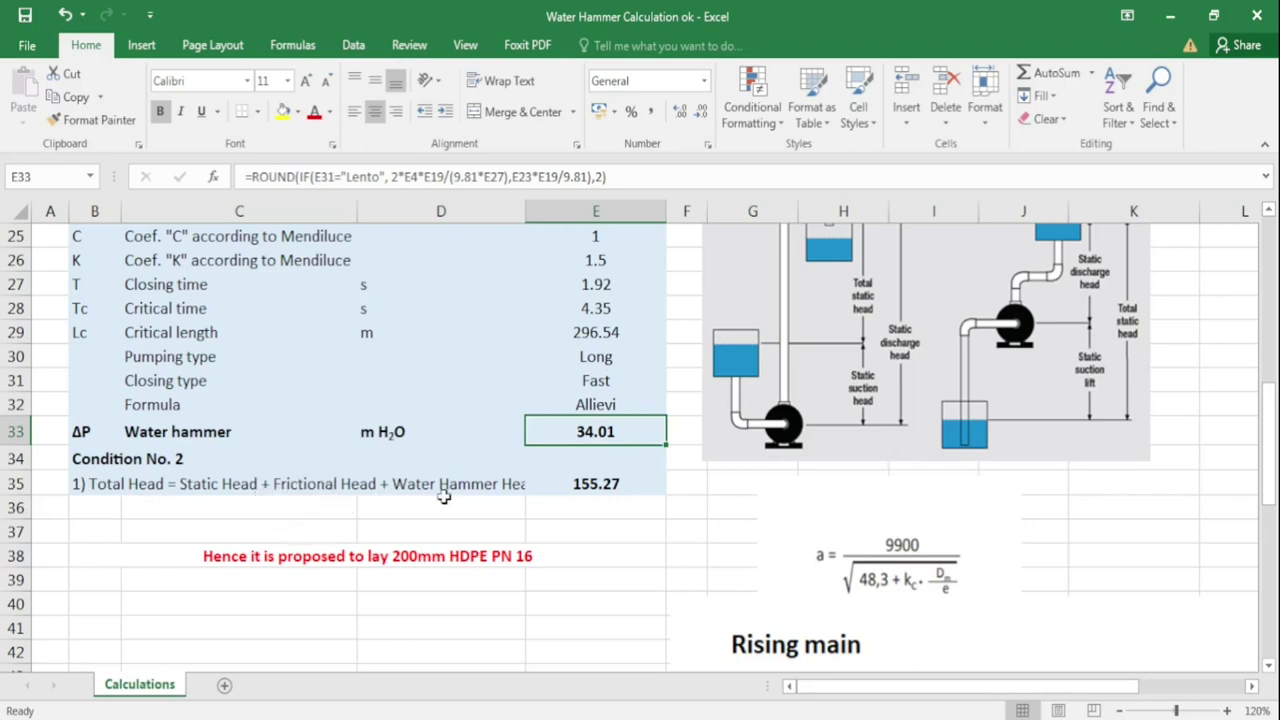
# - Trace the Condition No. 2 total head formula in E35 back to static head E5, frictional head loss E13 and water hammer E33
pyautogui.click(597, 482)
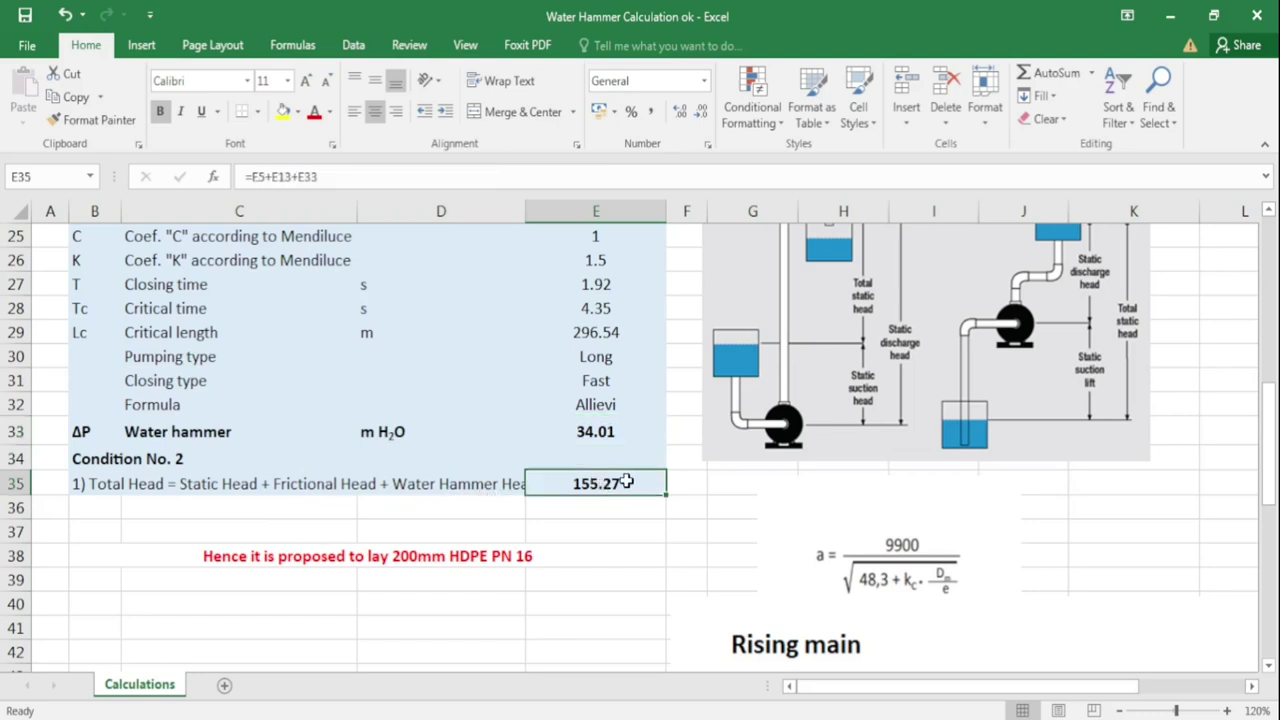
pyautogui.scroll(6, 596, 484)
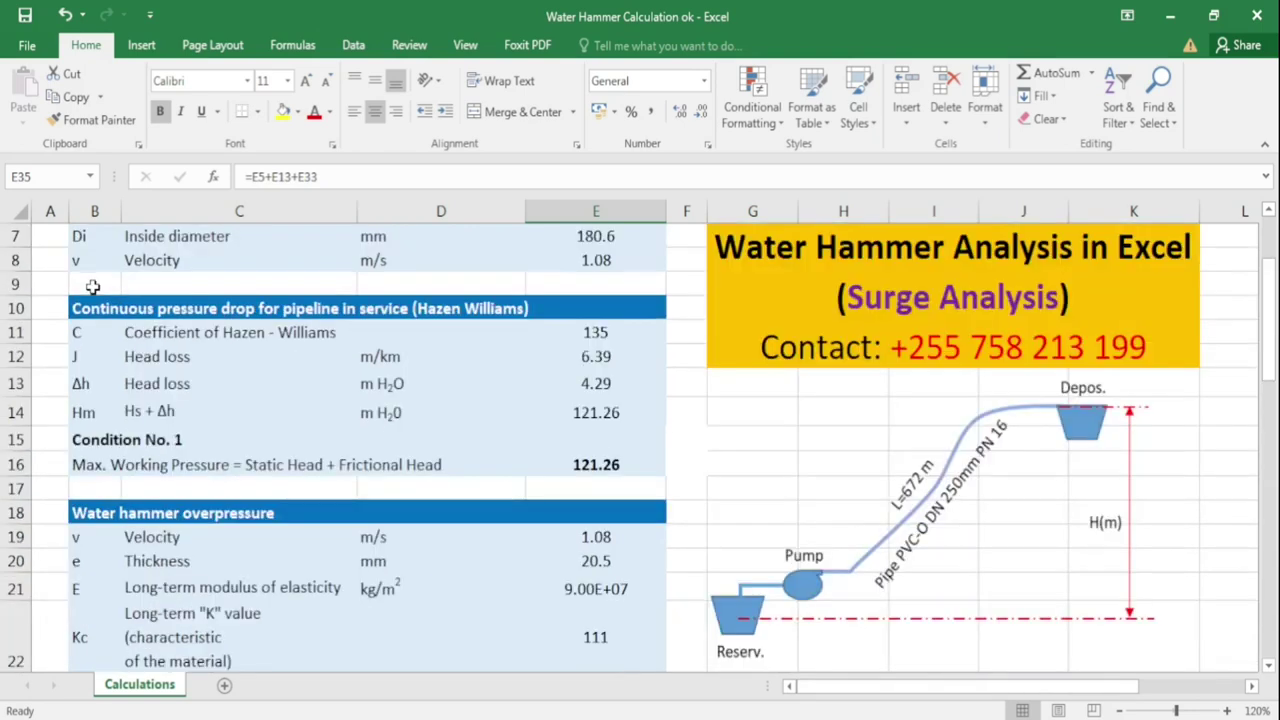
pyautogui.scroll(1, 92, 287)
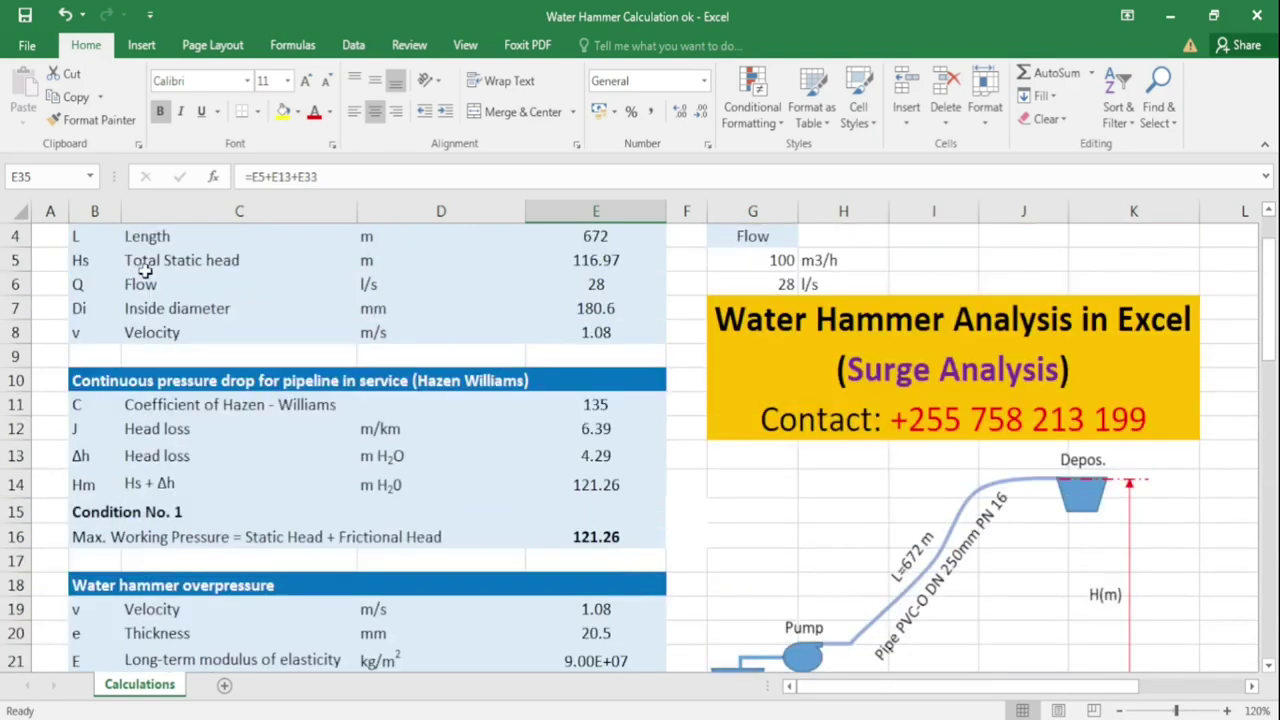
pyautogui.click(560, 262)
pyautogui.scroll(-8, 486, 269)
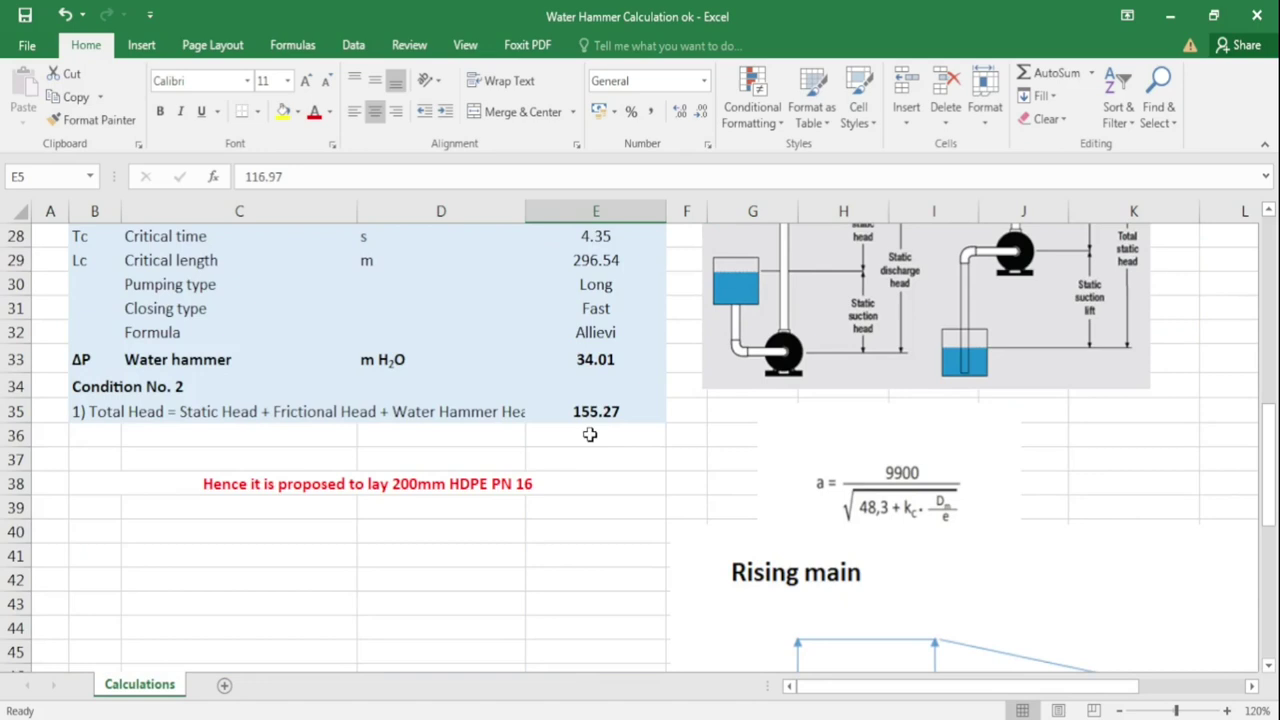
pyautogui.click(592, 412)
pyautogui.scroll(8, 595, 440)
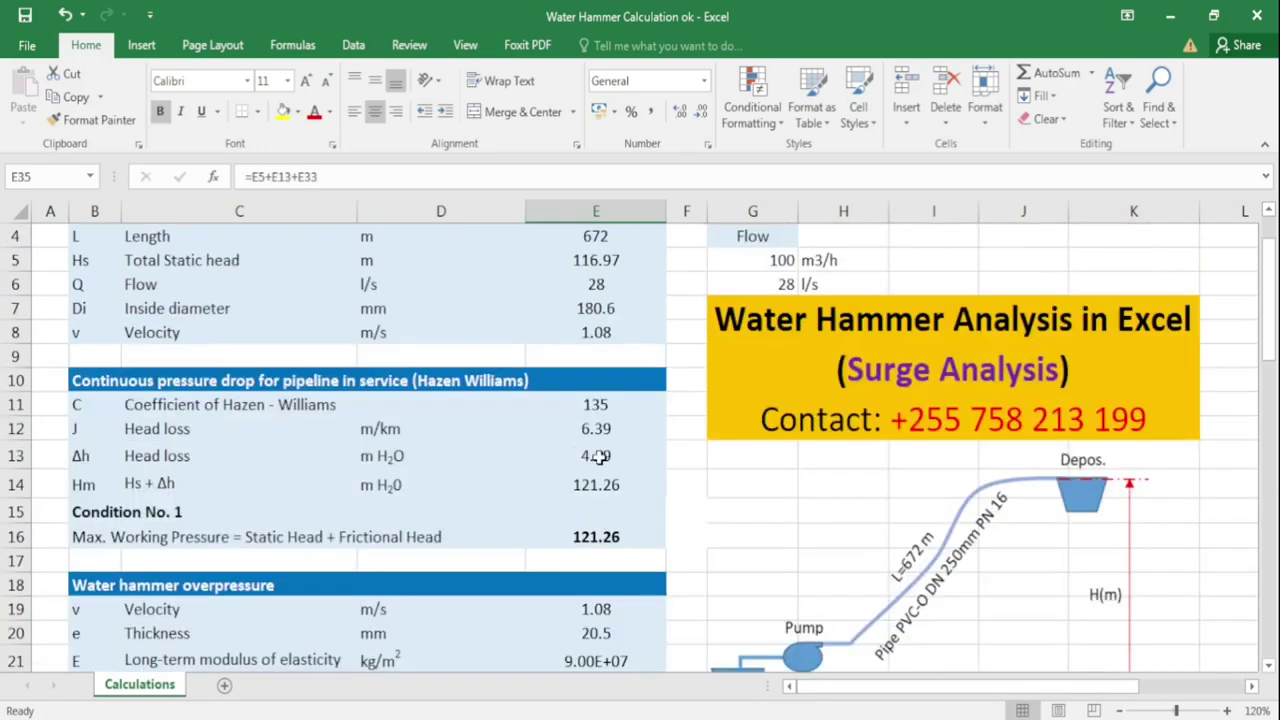
pyautogui.scroll(-6, 598, 456)
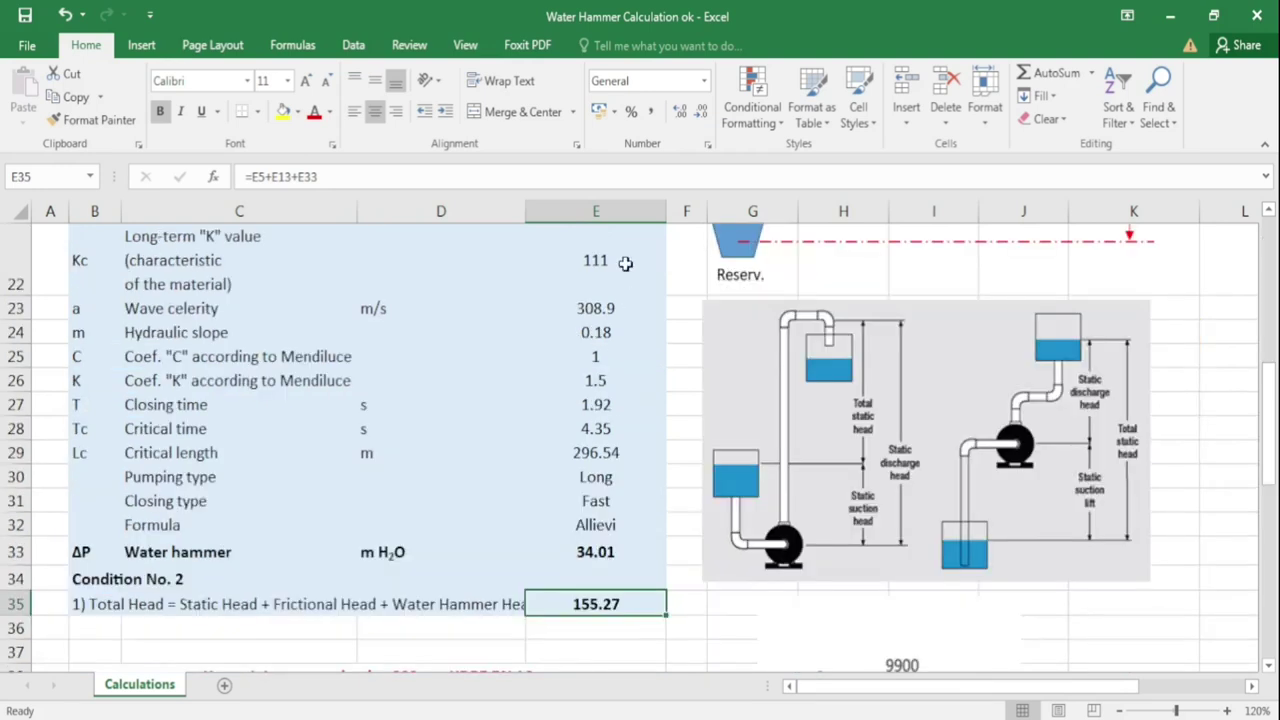
pyautogui.scroll(-1, 635, 480)
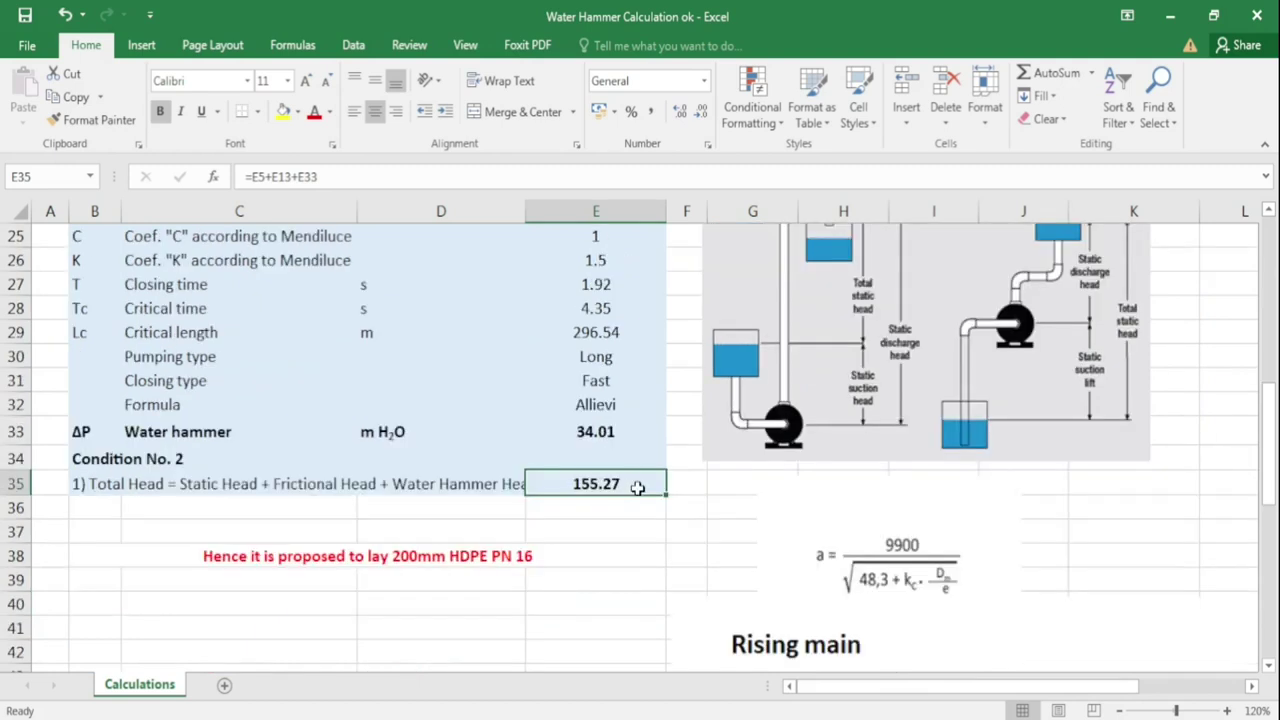
# - Compare the pump-to-deposit pipeline sketch with the Condition No. 2 total head and the 200mm HDPE PN 16 pipe proposal
pyautogui.scroll(3, 637, 488)
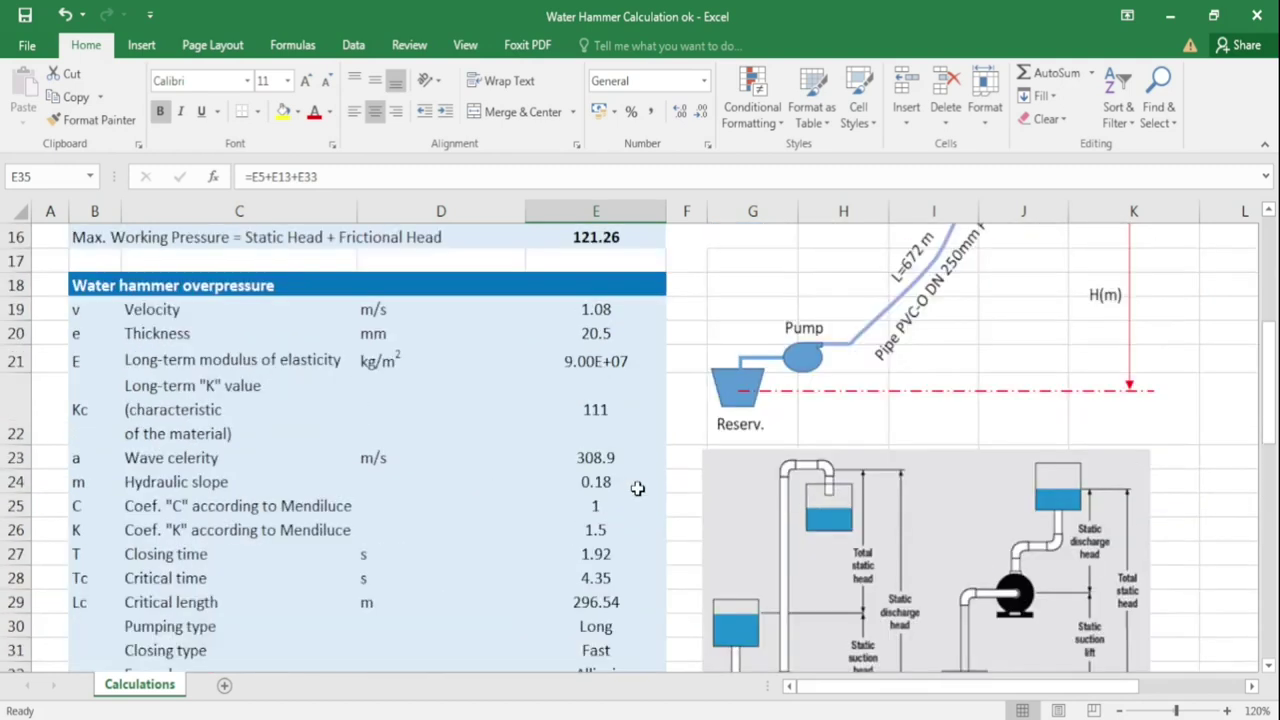
pyautogui.scroll(2, 637, 488)
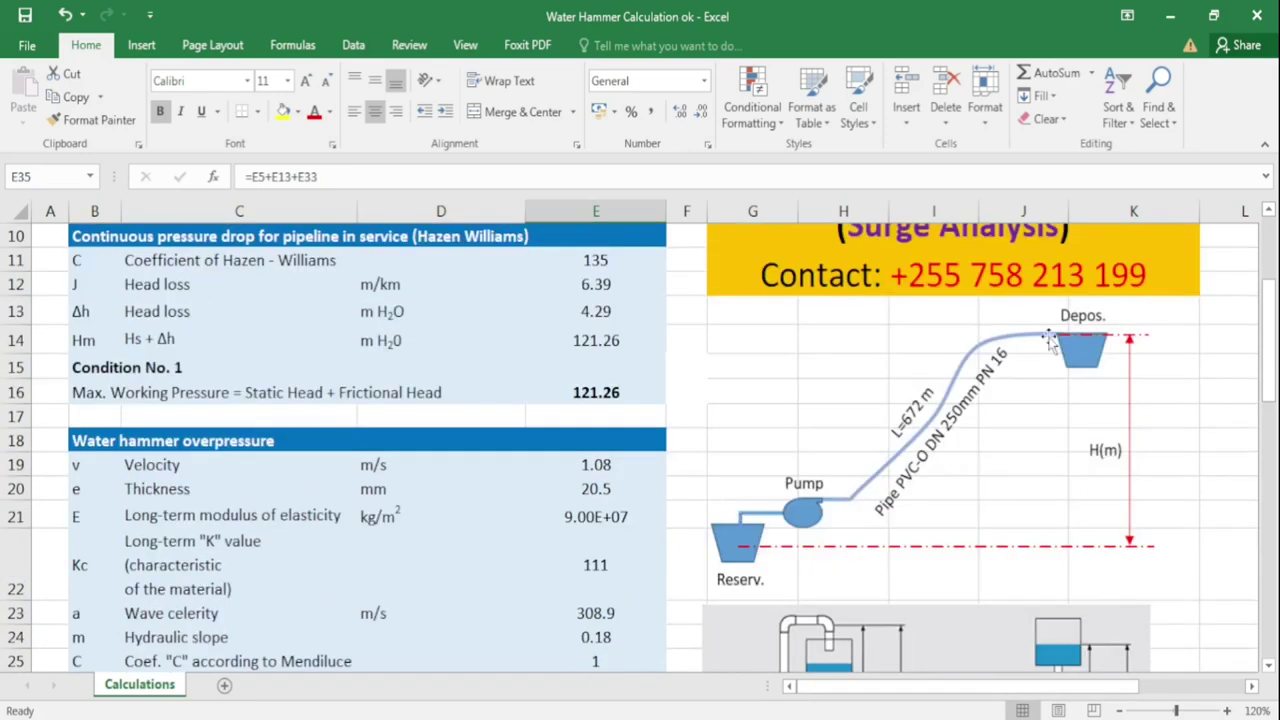
pyautogui.scroll(-5, 610, 488)
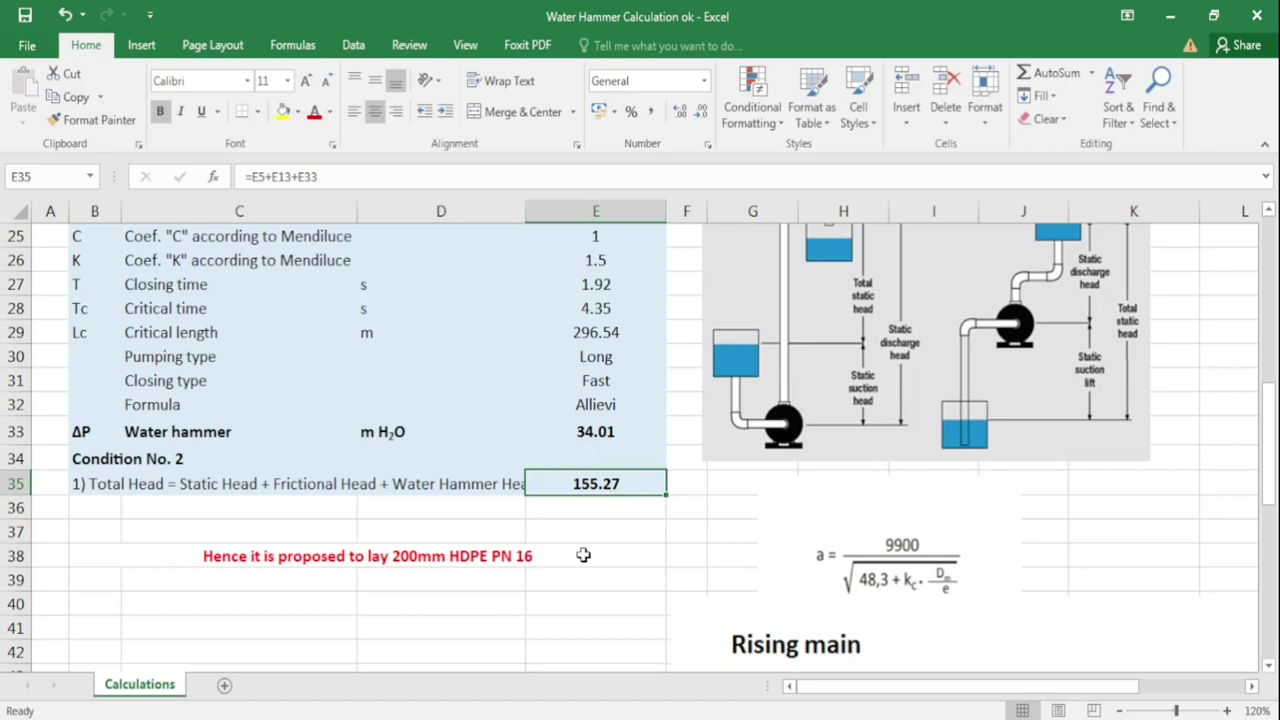
pyautogui.scroll(3, 583, 555)
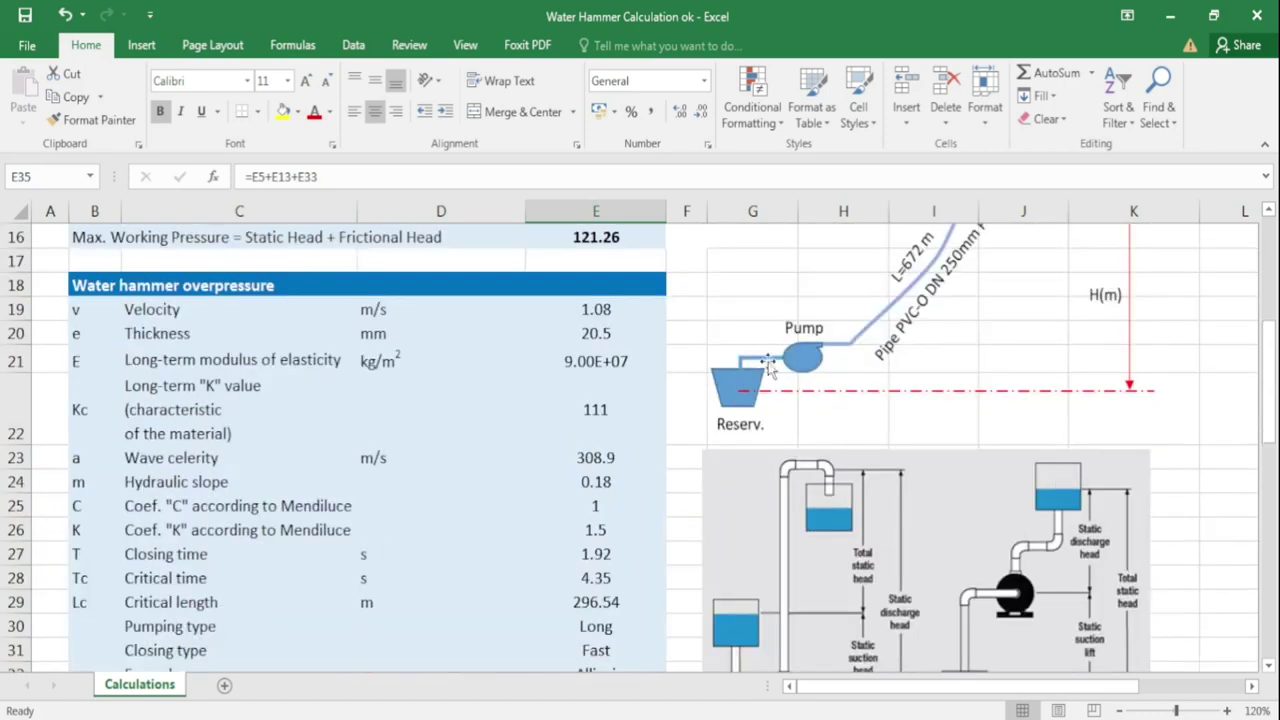
pyautogui.scroll(2, 840, 357)
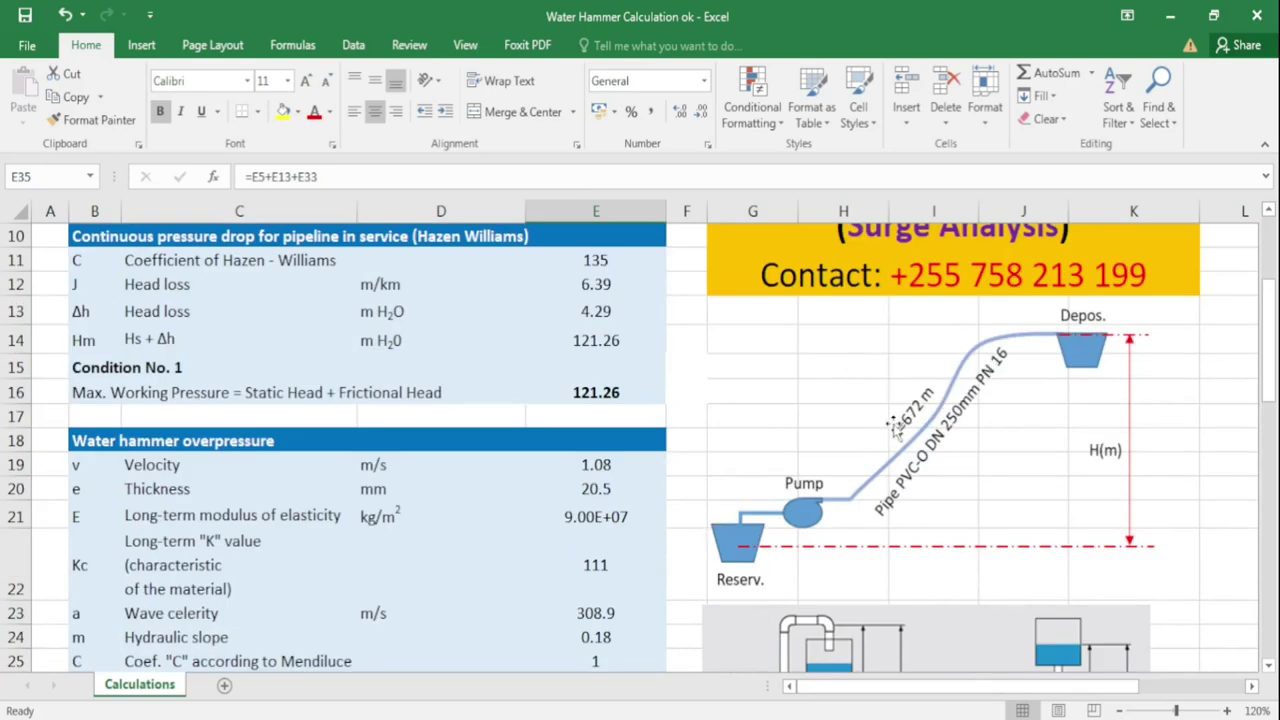
pyautogui.scroll(-6, 1000, 370)
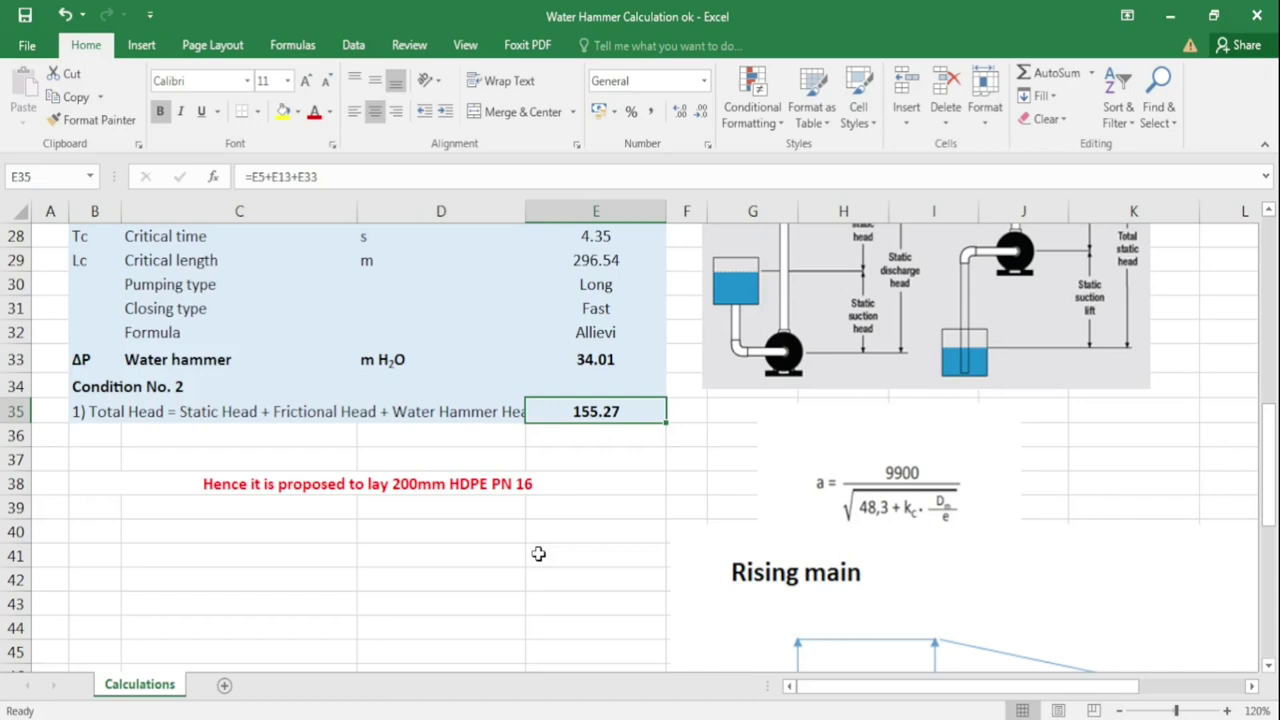
# - Recheck the total head in E35 and review the whole calculation from the pipeline inputs down to the pipe proposal in row 38
pyautogui.click(645, 458)
pyautogui.click(618, 411)
pyautogui.scroll(2, 549, 513)
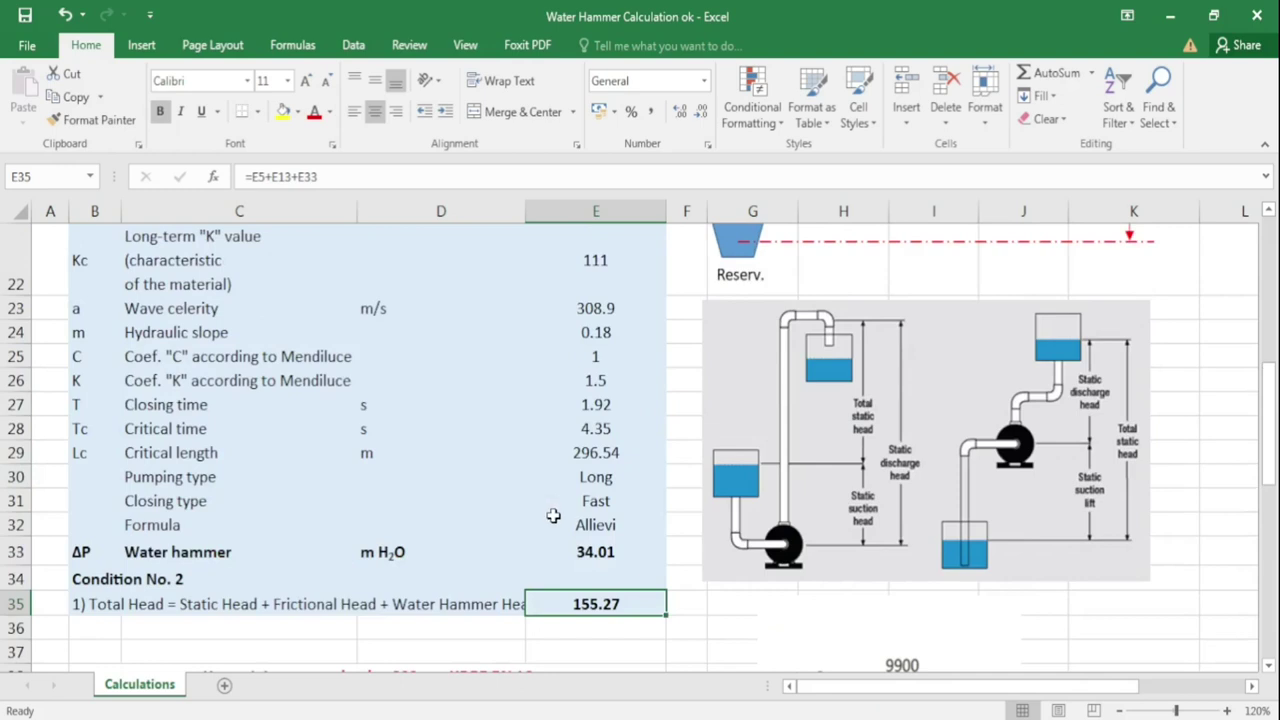
pyautogui.scroll(2, 552, 514)
pyautogui.scroll(2, 580, 497)
pyautogui.scroll(3, 580, 497)
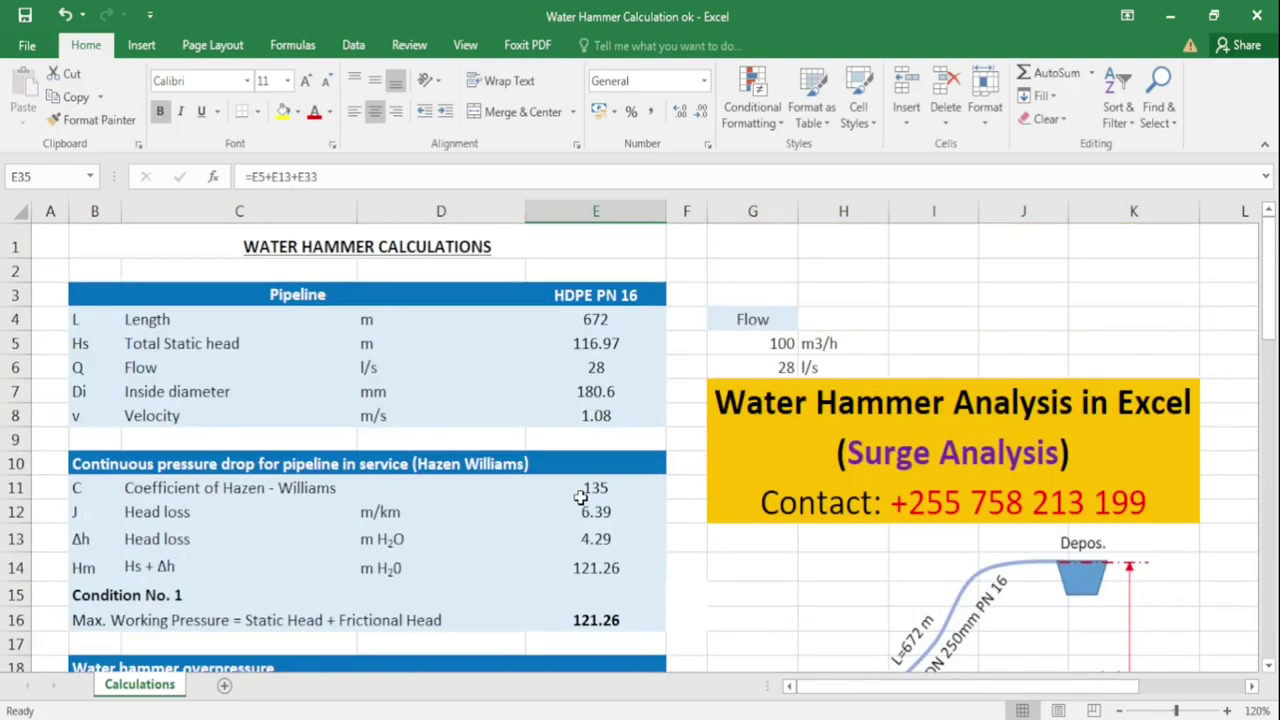
pyautogui.scroll(-7, 580, 497)
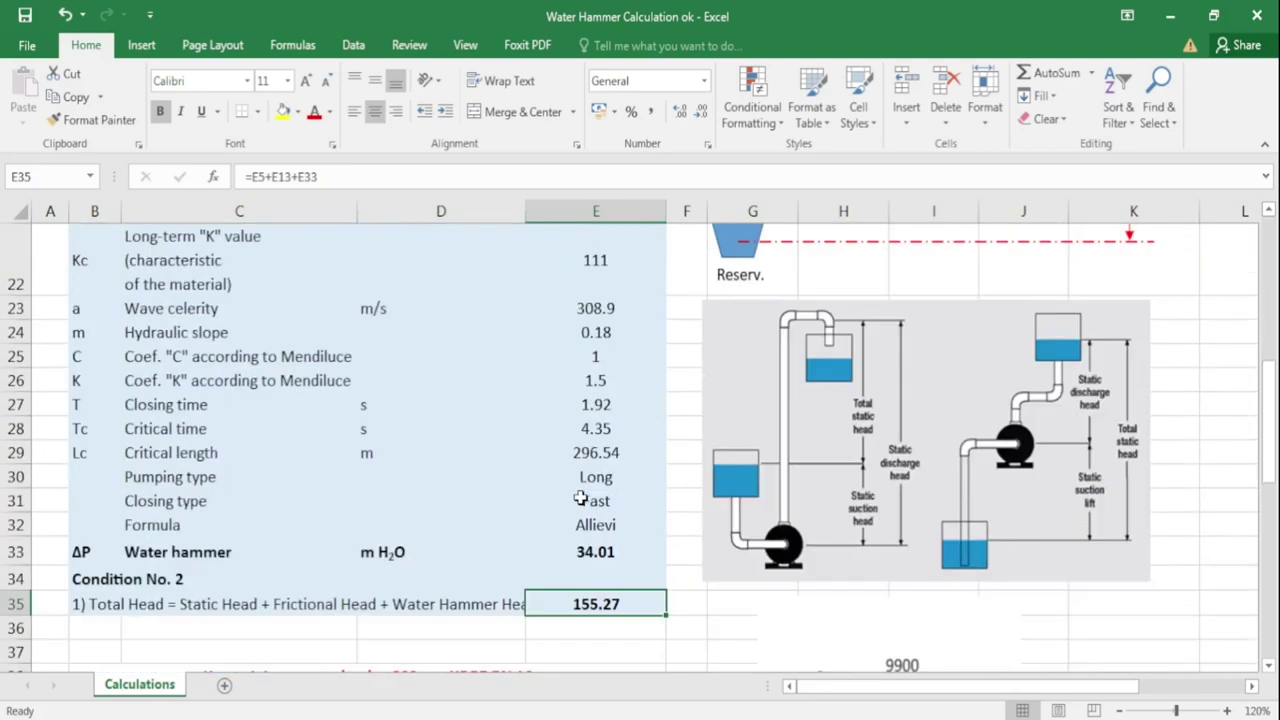
pyautogui.scroll(-3, 580, 497)
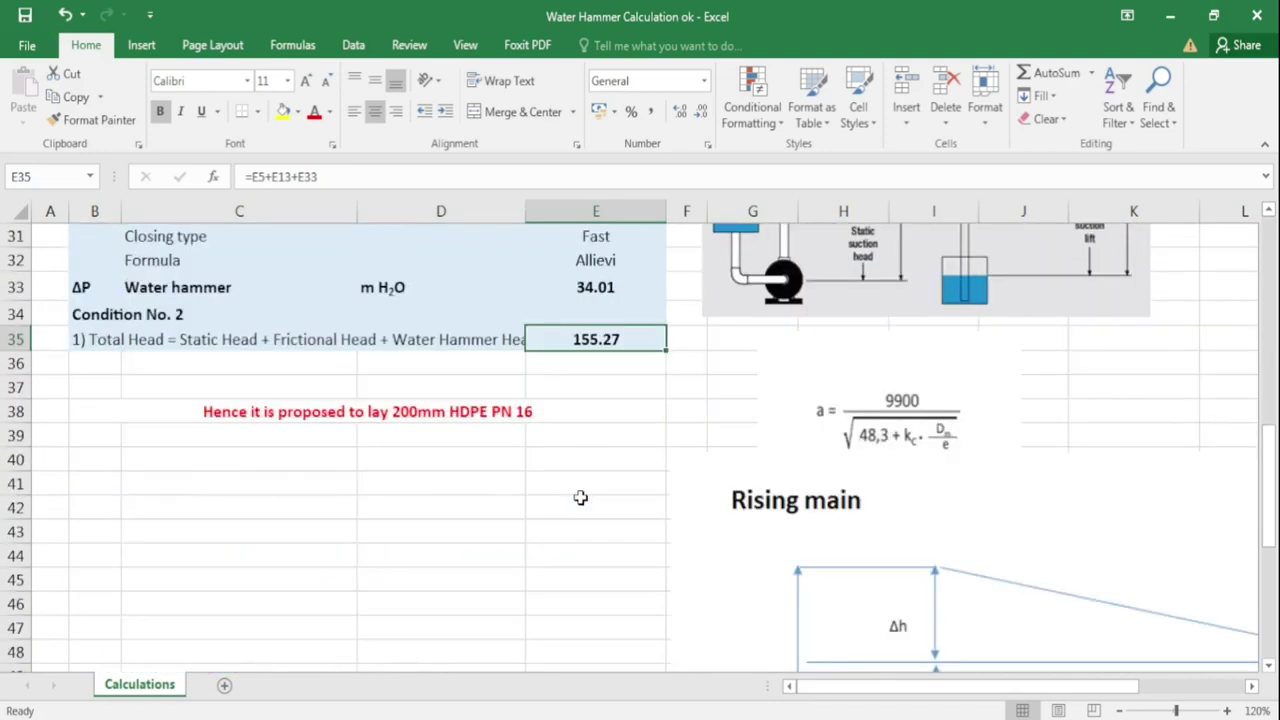
pyautogui.scroll(3, 580, 497)
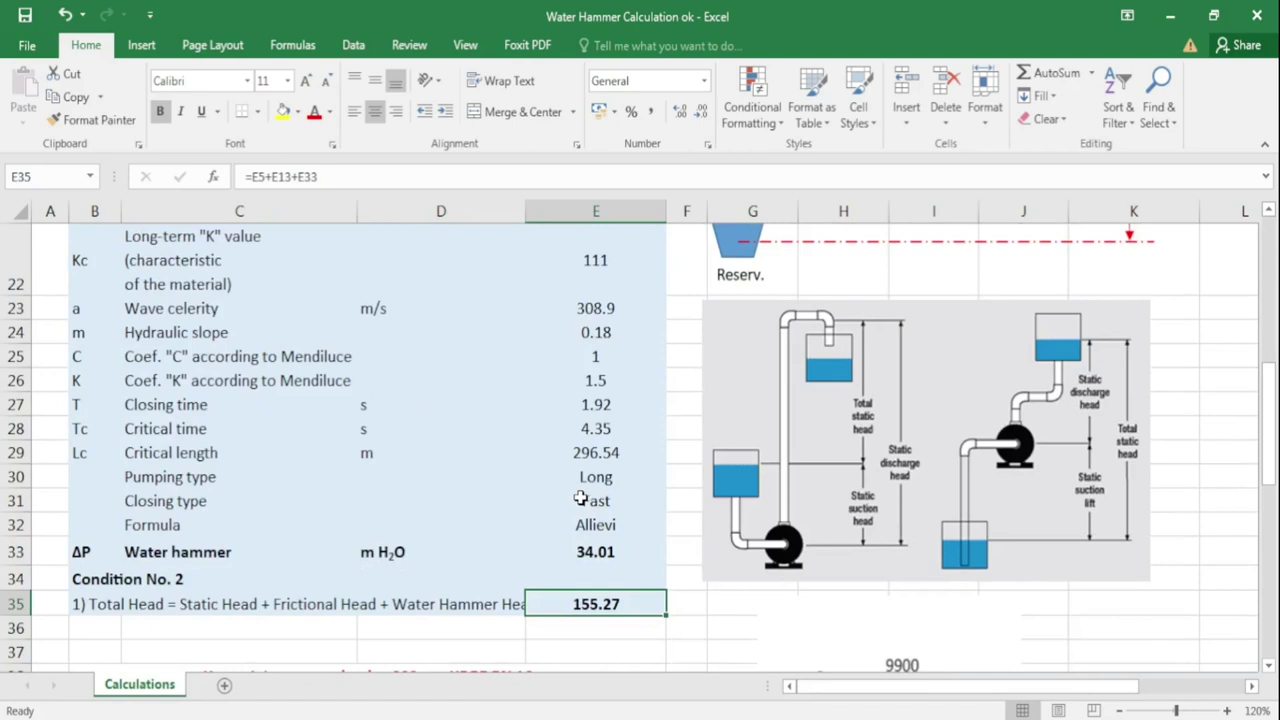
pyautogui.scroll(6, 580, 497)
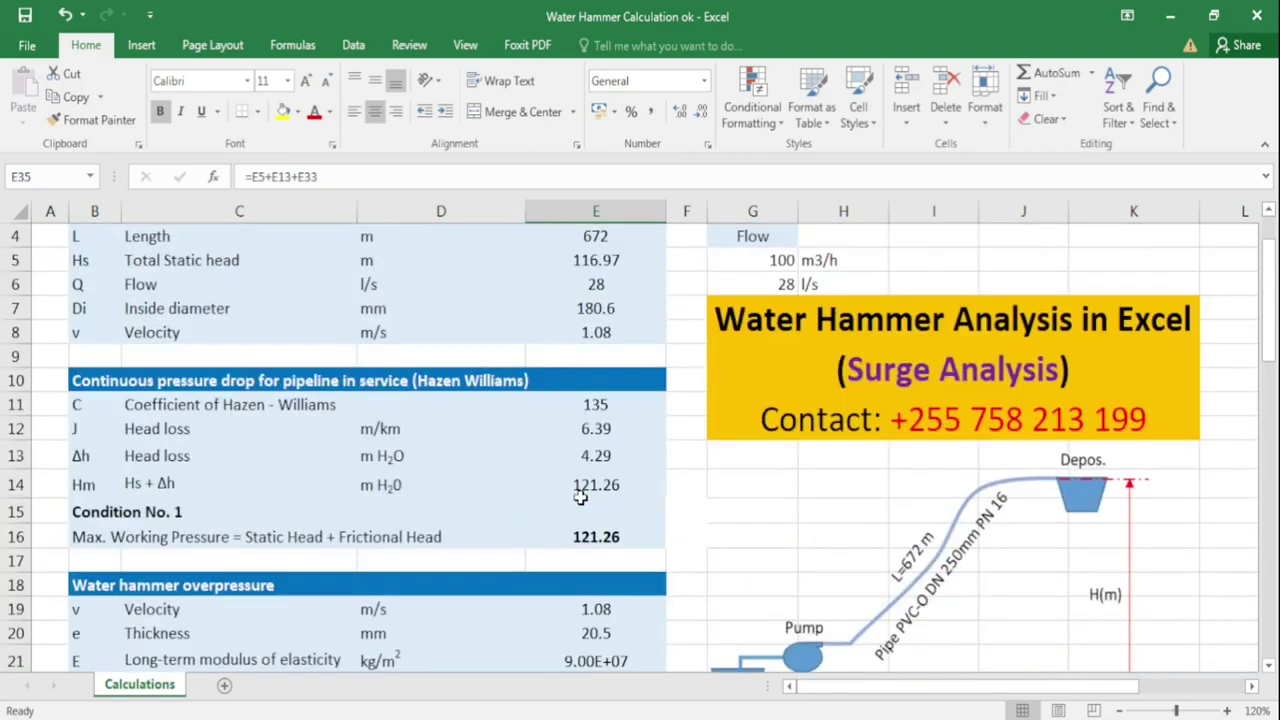
pyautogui.scroll(-4, 580, 497)
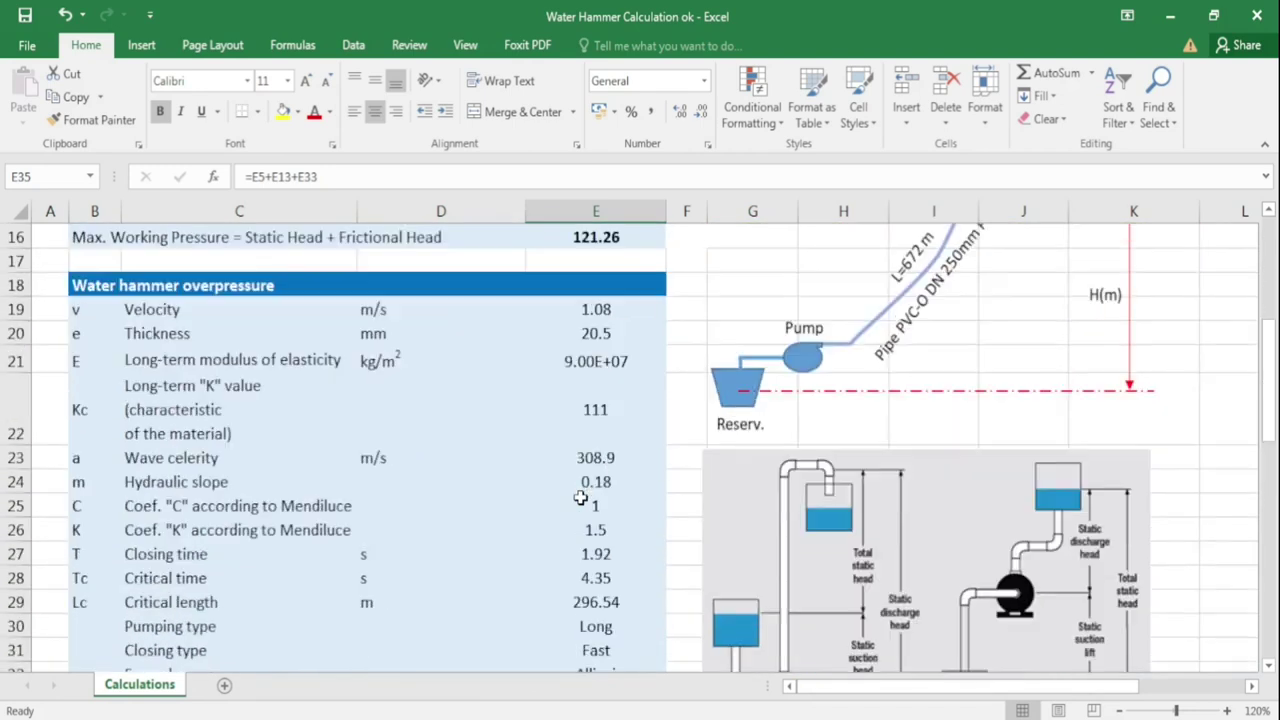
pyautogui.scroll(-5, 580, 497)
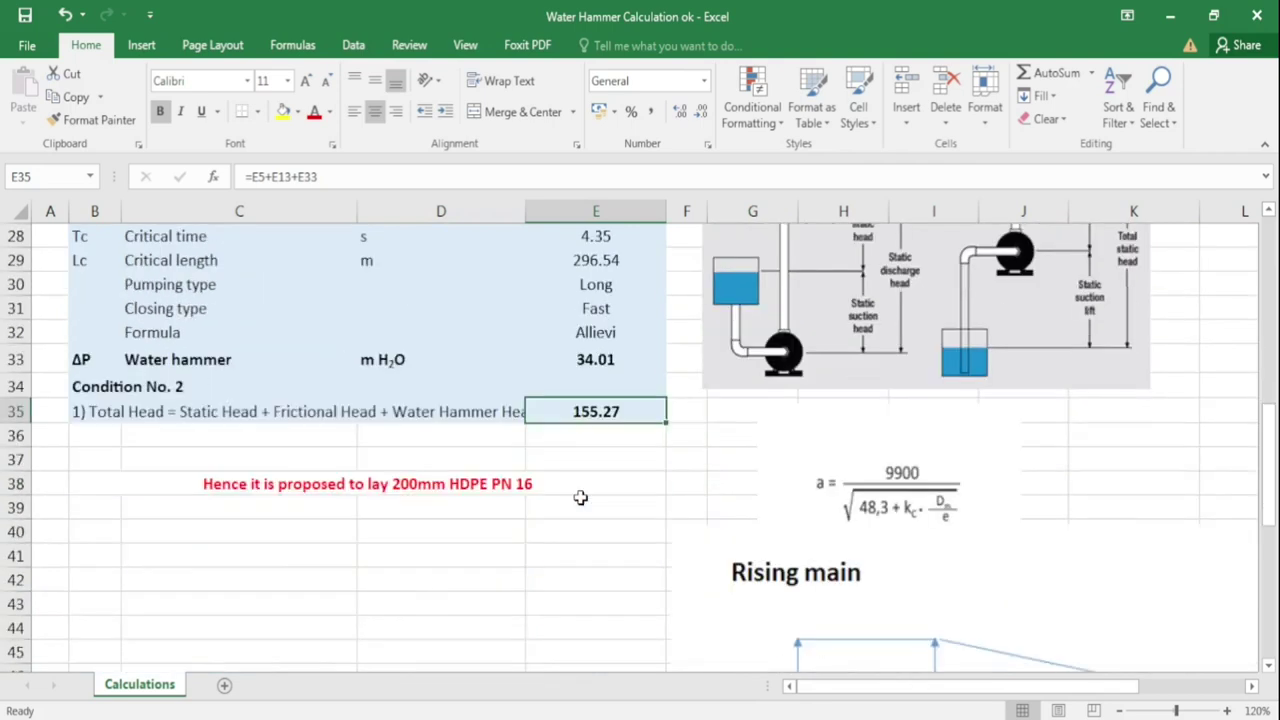
# - Examine the Rising main diagram and the formula for overpressure due to water hammer beneath it
pyautogui.scroll(-4, 580, 497)
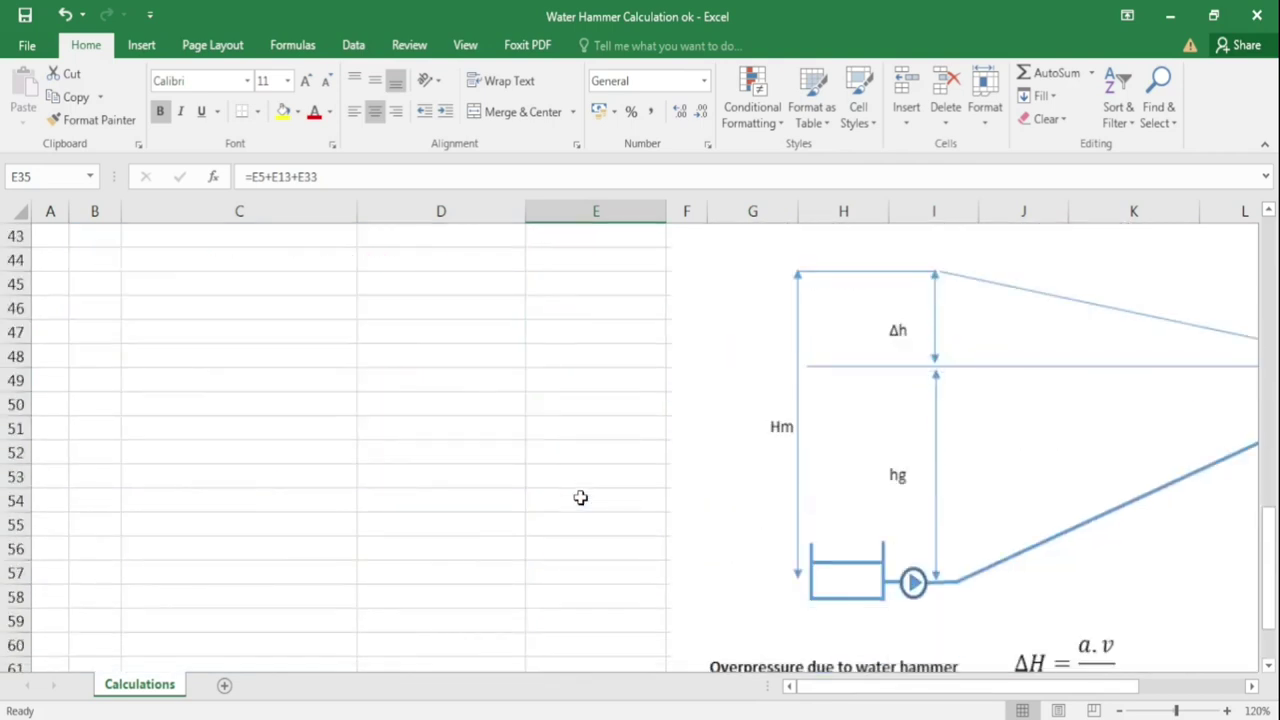
pyautogui.scroll(-1, 580, 497)
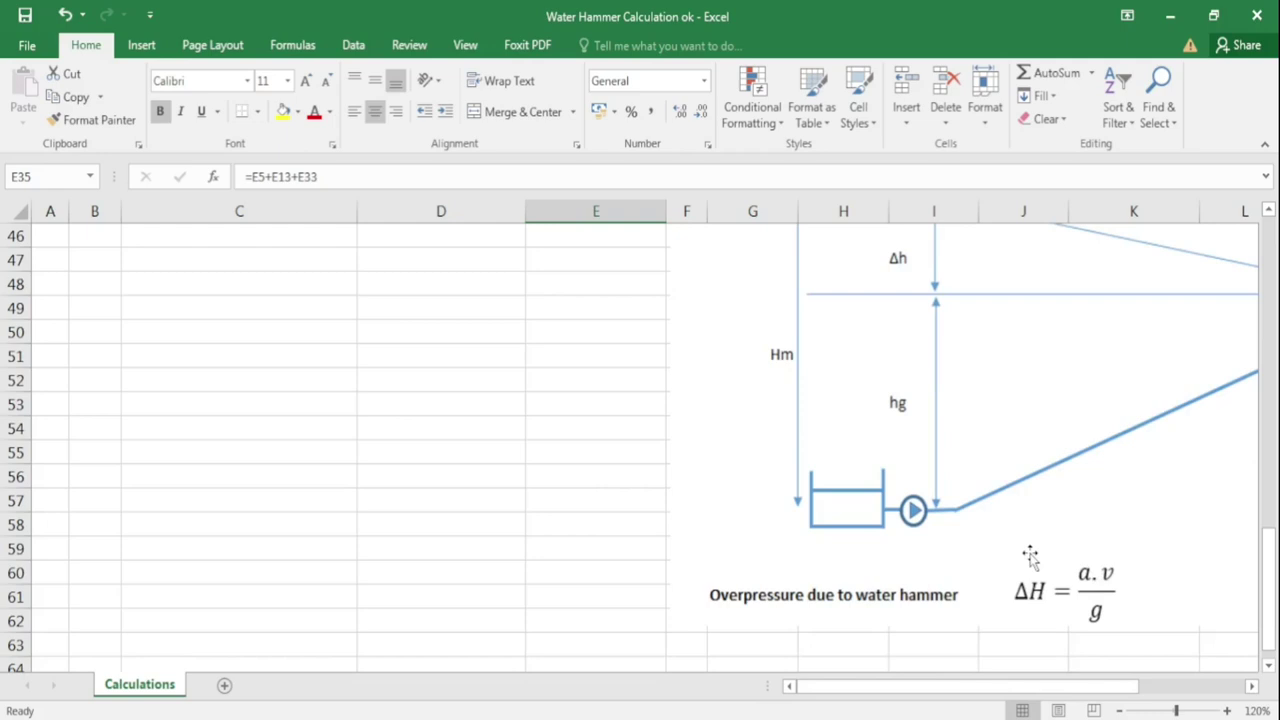
pyautogui.scroll(9, 1030, 557)
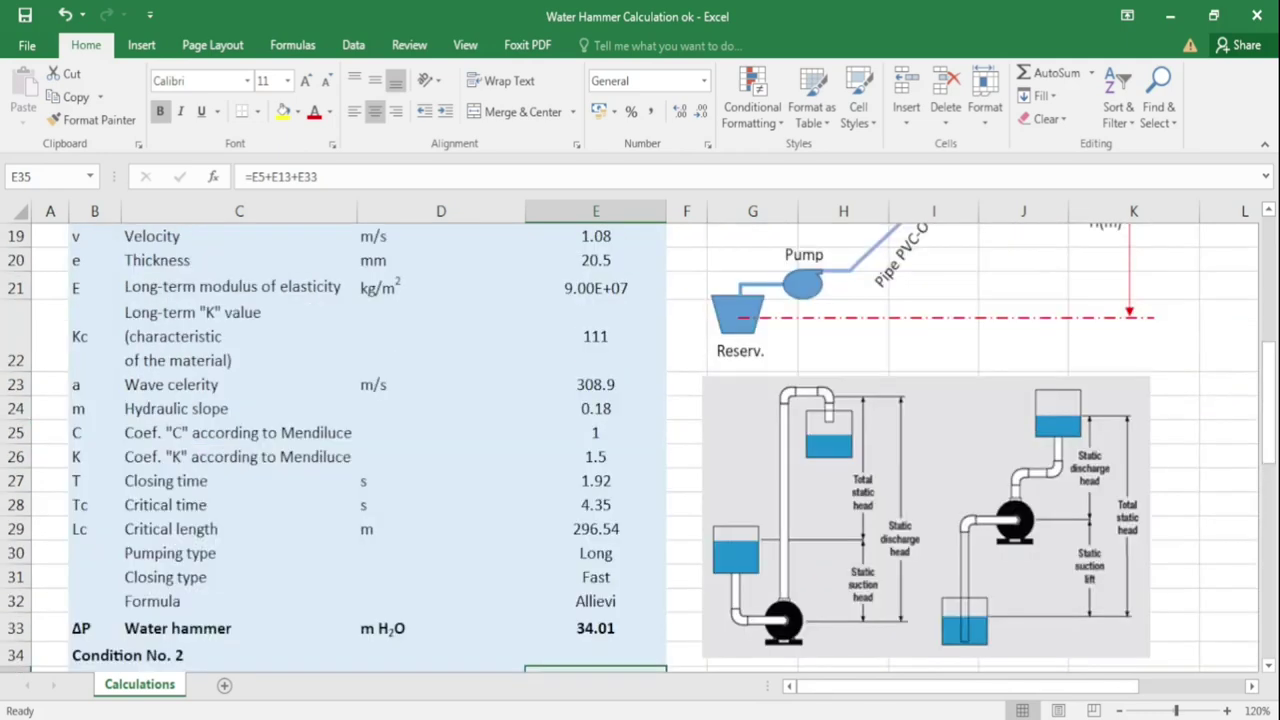